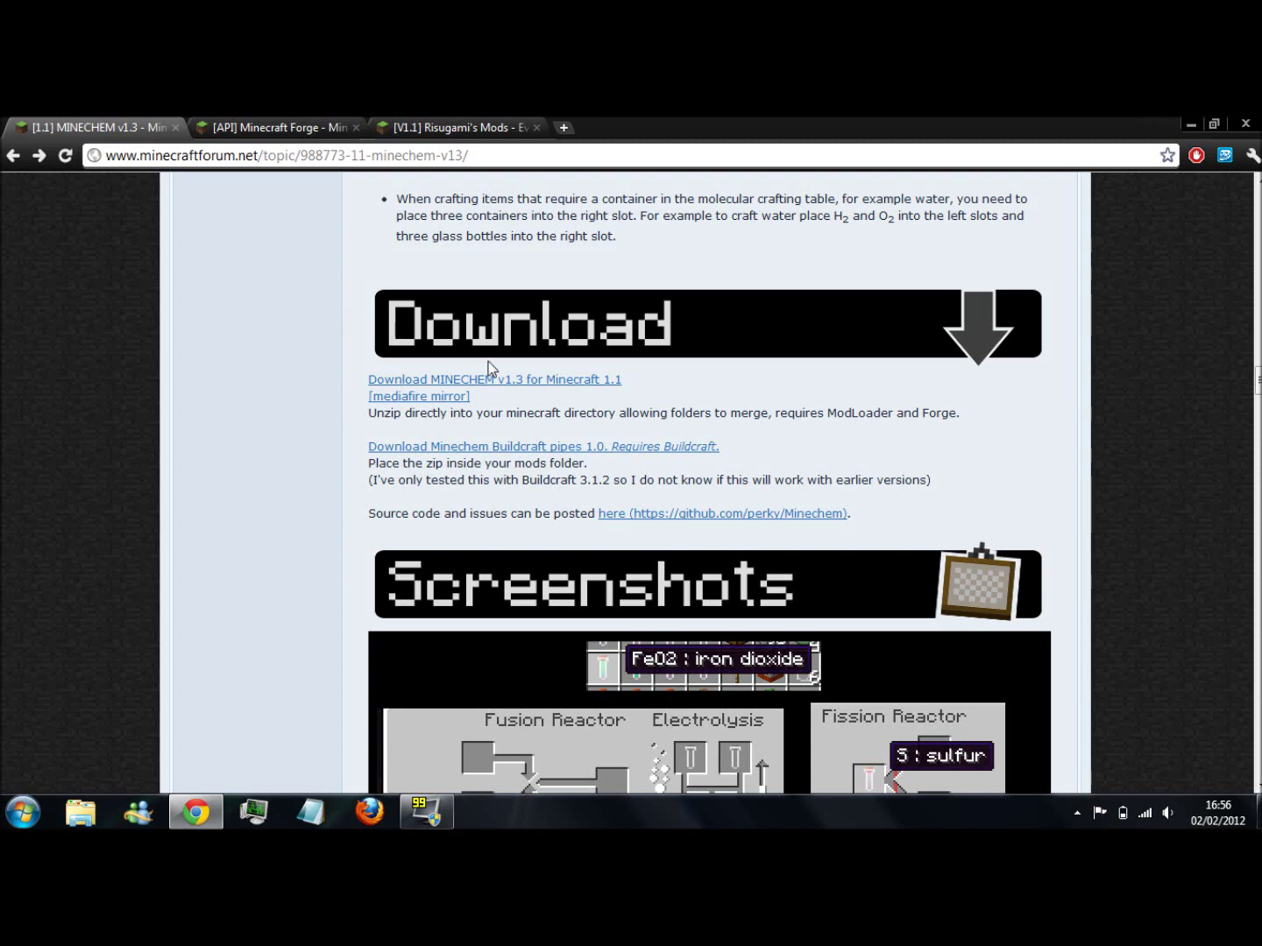
- Review the forum download links for MINECHEM v1.3, ModLoader 1.1 and the Minecraft Forge 1.3.2.0 client
drag(639, 383, 371, 396)
click(421, 128)
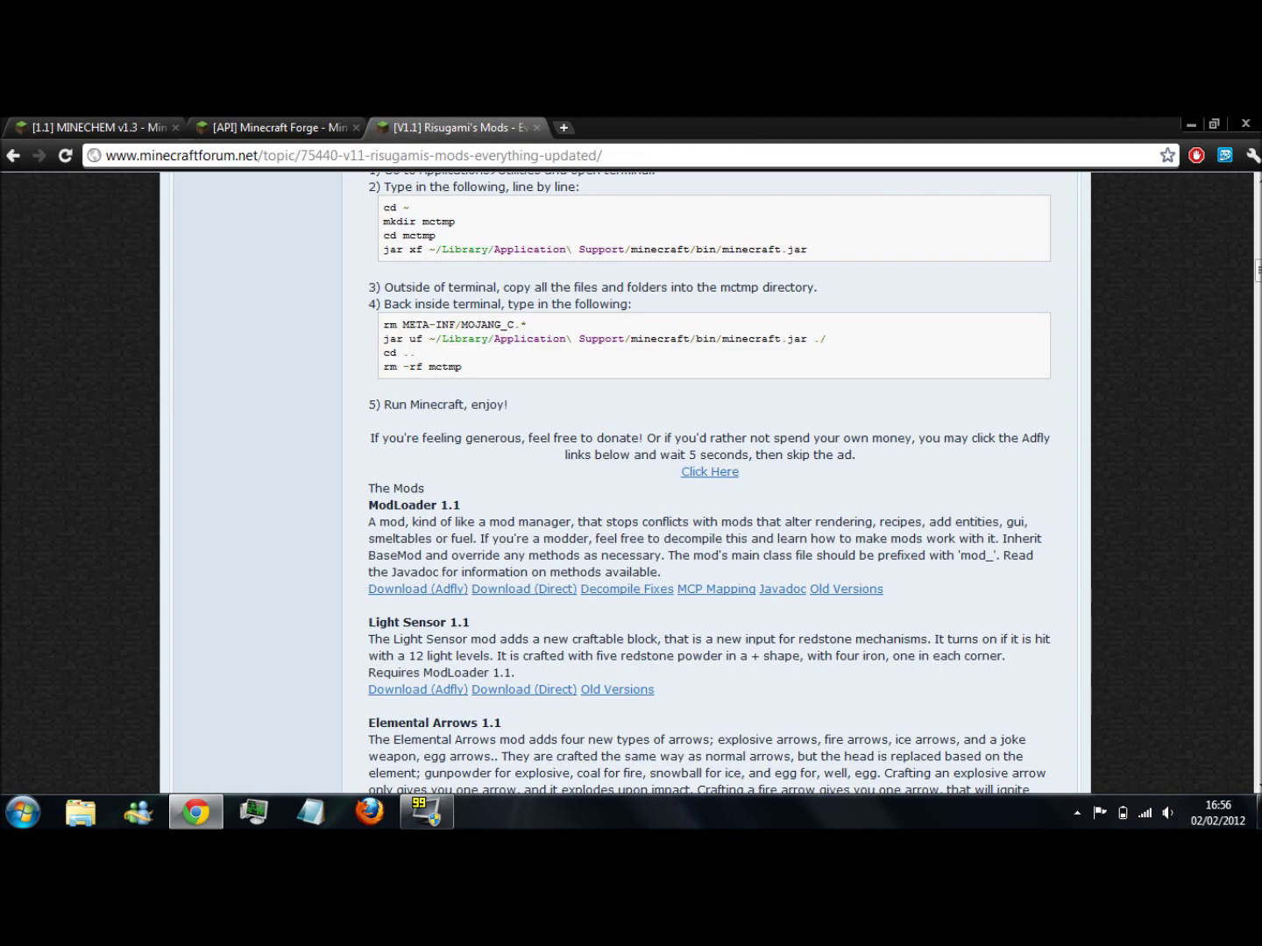
drag(359, 579, 471, 588)
click(291, 481)
click(303, 127)
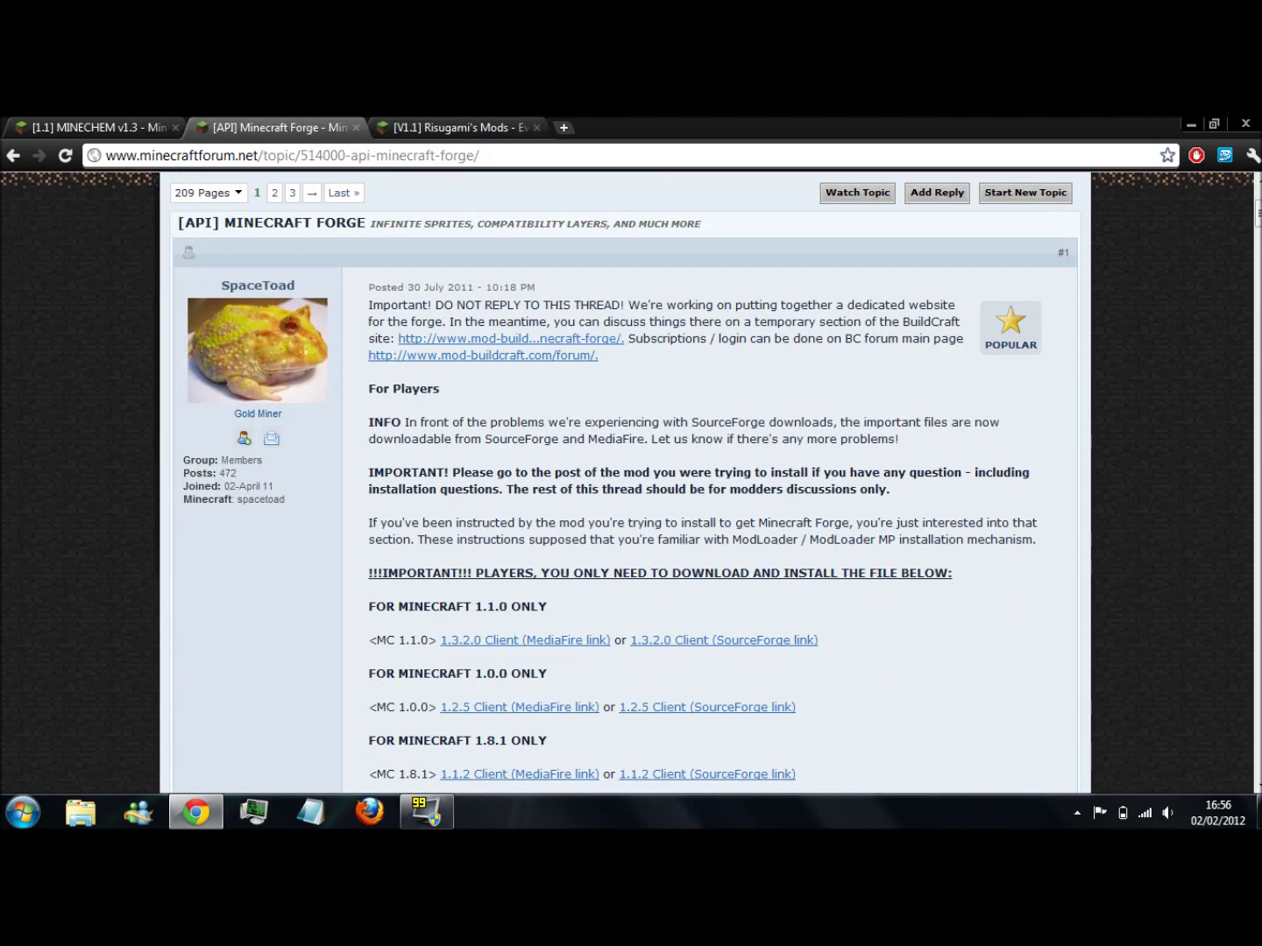
drag(613, 640, 420, 640)
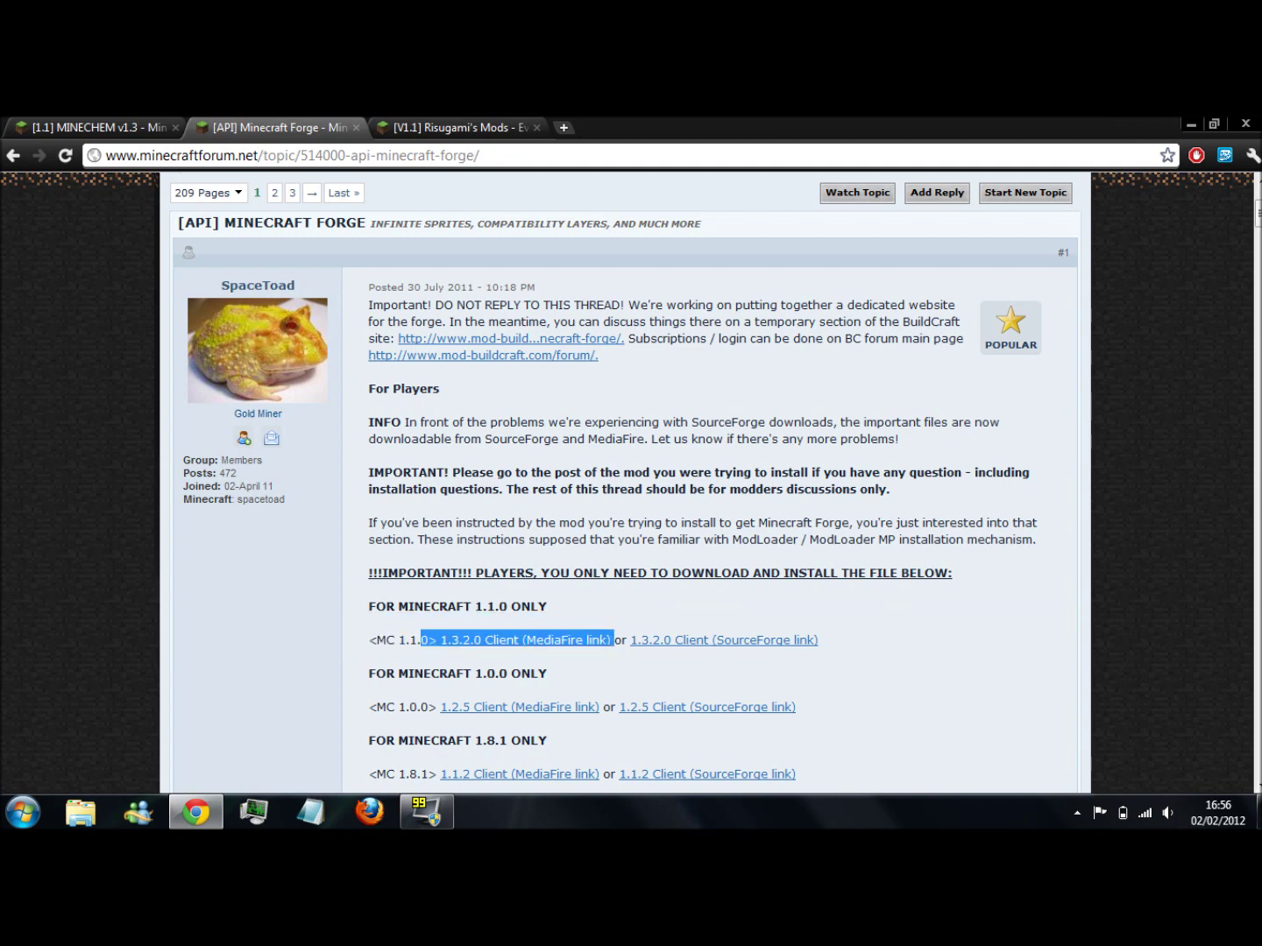
click(421, 640)
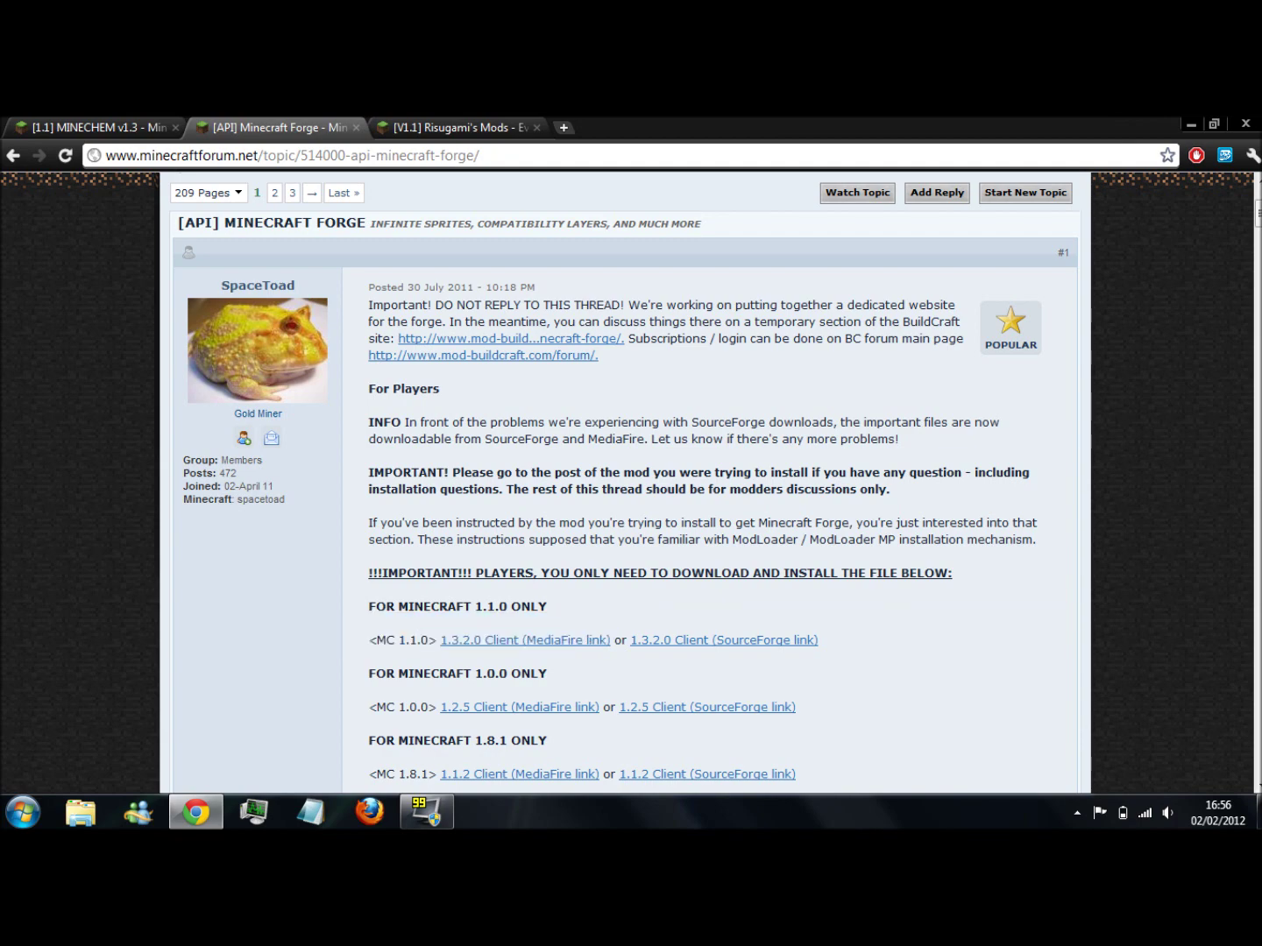
- Open the ModLoader zip from the Downloads folder with WinRAR archiver
click(80, 812)
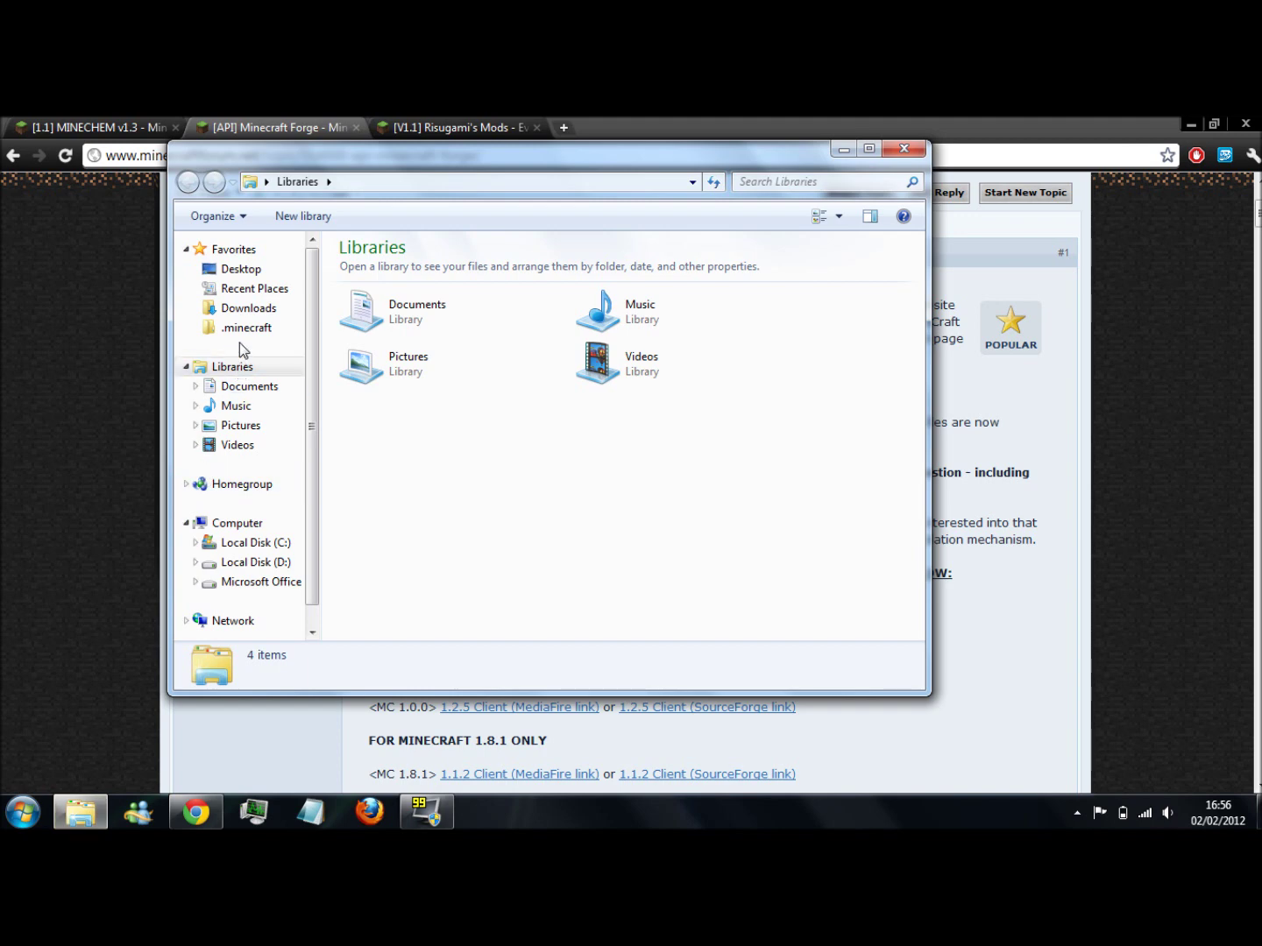
click(243, 311)
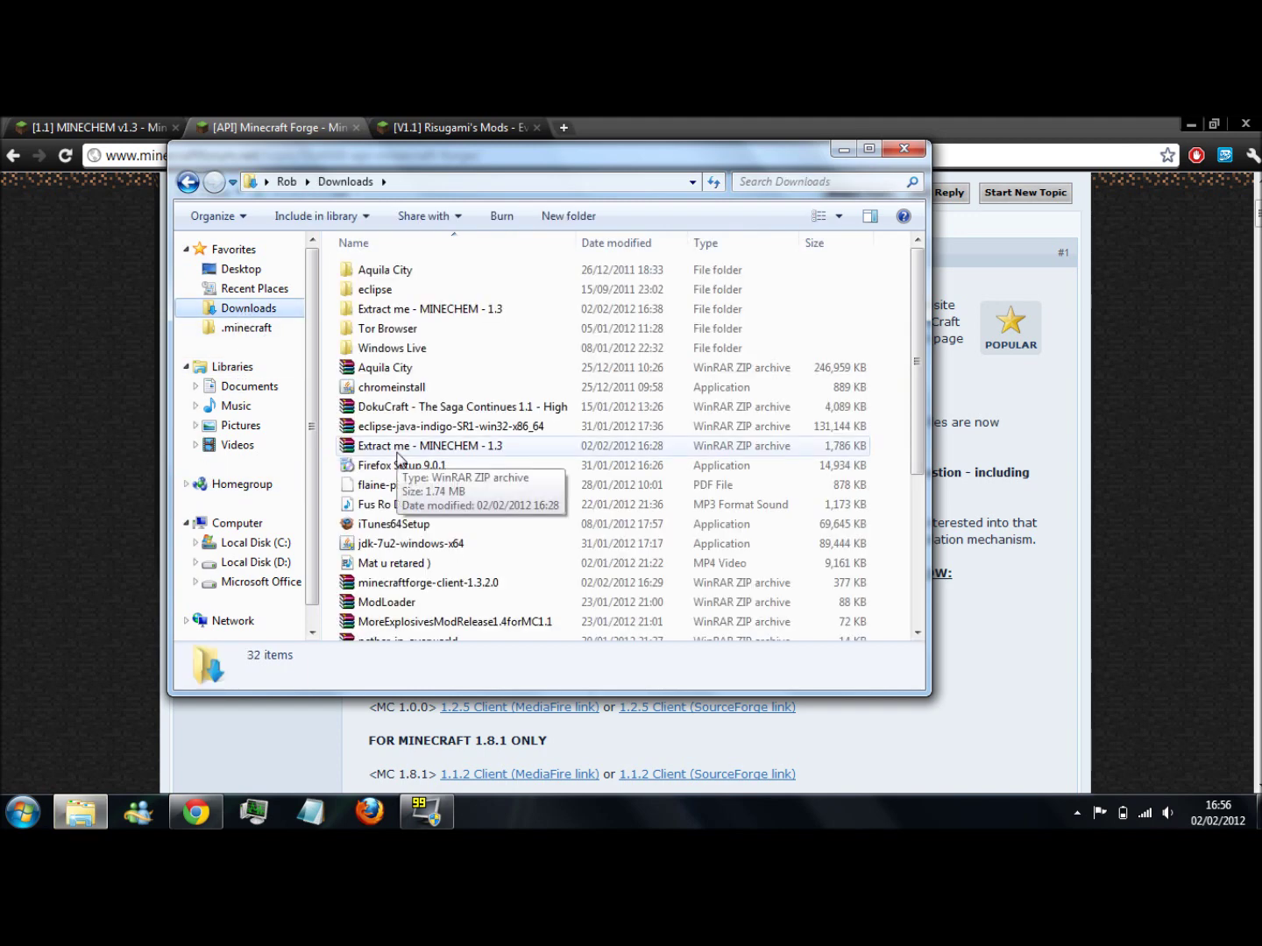
click(407, 603)
right_click(407, 605)
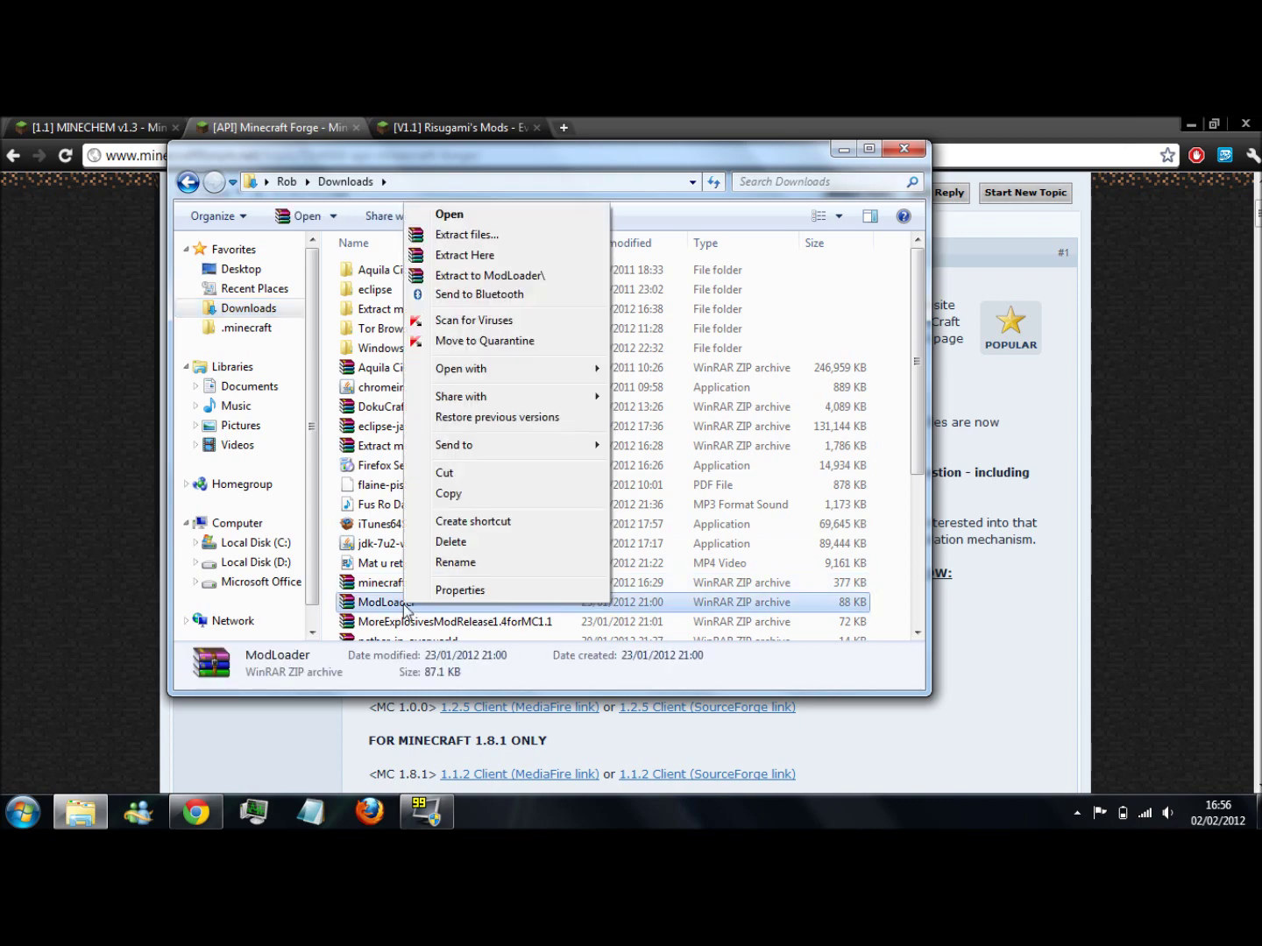
mouse_move(473, 367)
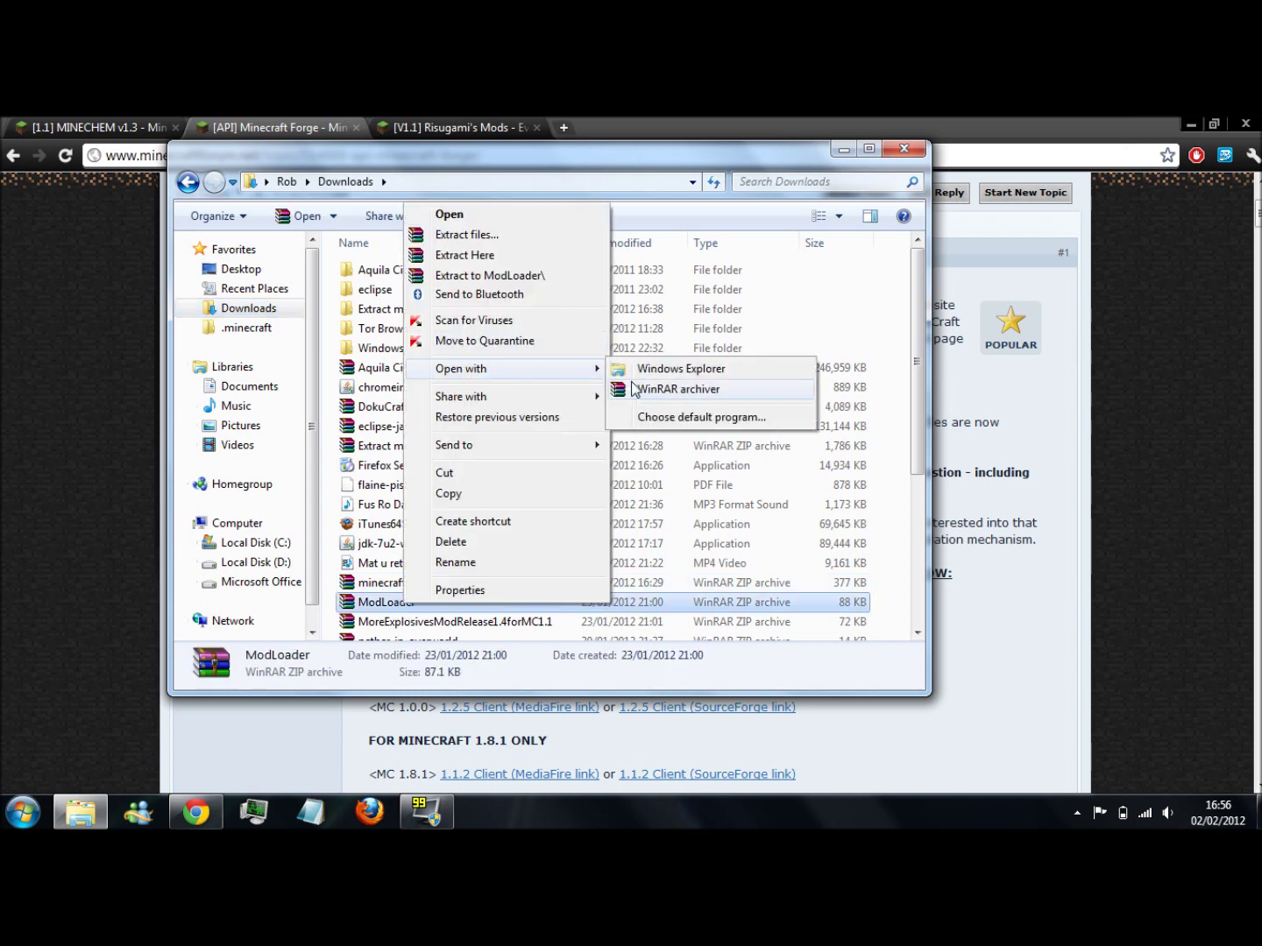
click(653, 390)
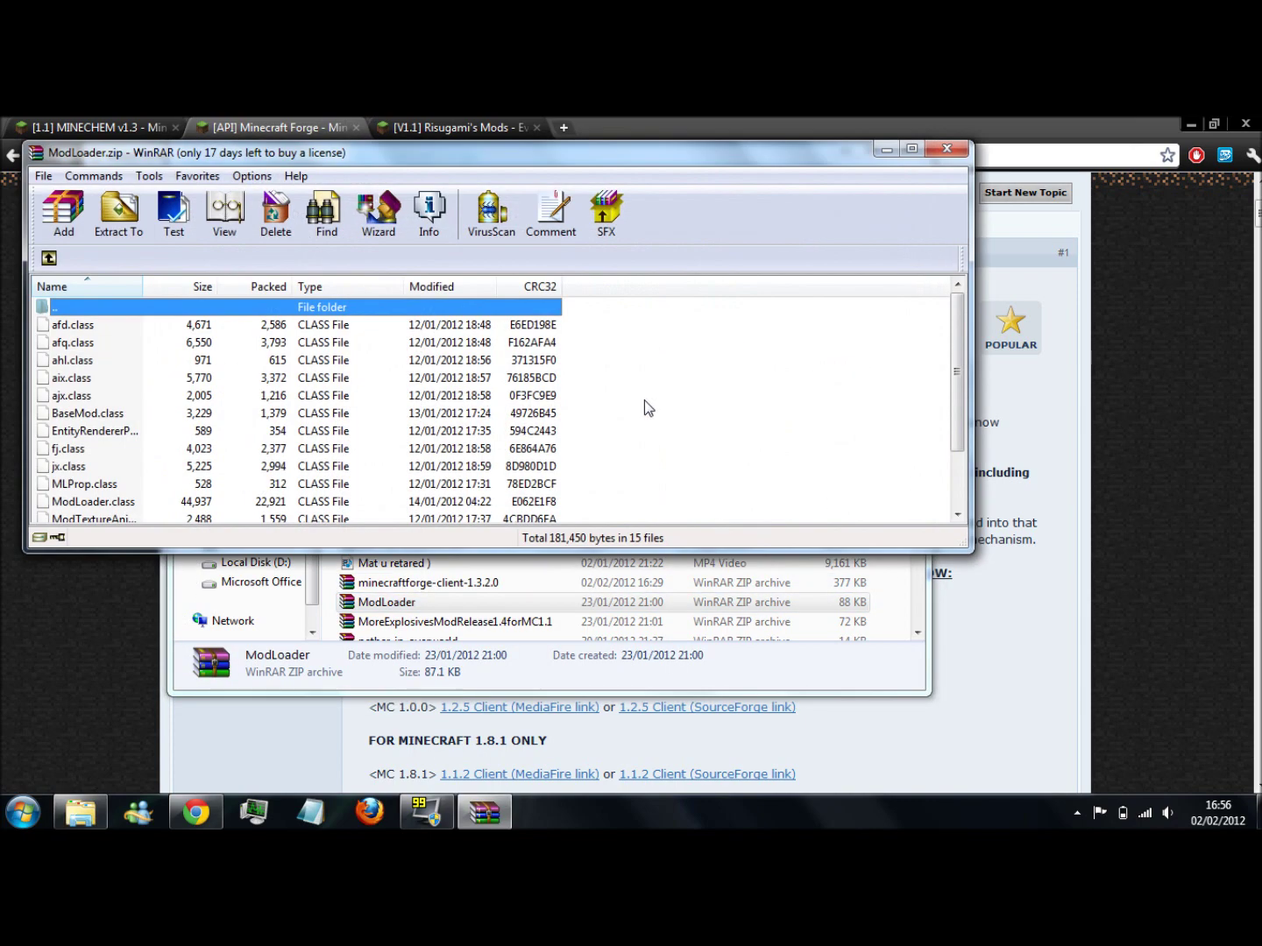
- In Windows Explorer, go to %appdata% and open the bin folder inside .minecraft
click(92, 821)
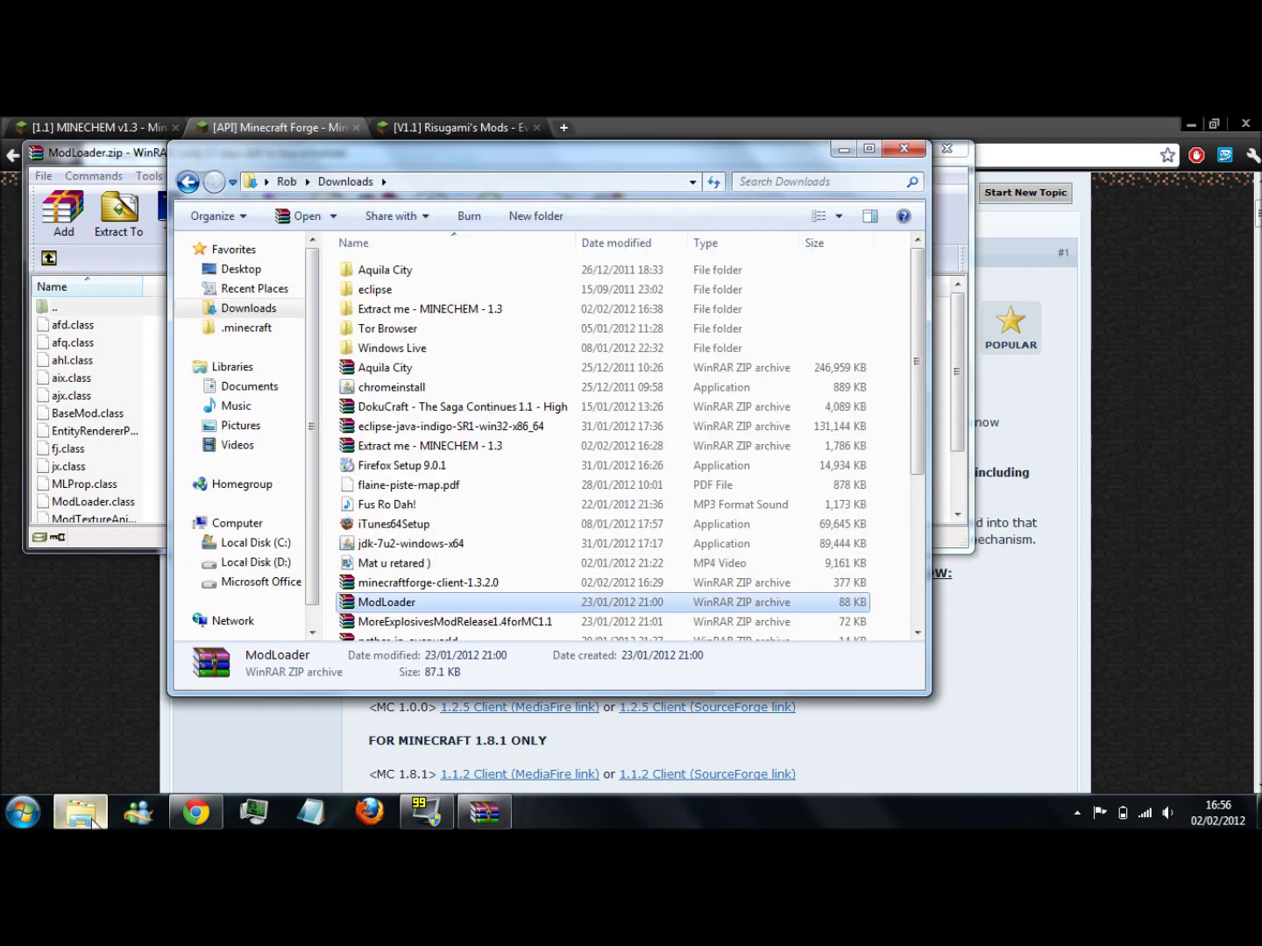
click(429, 182)
text(%)
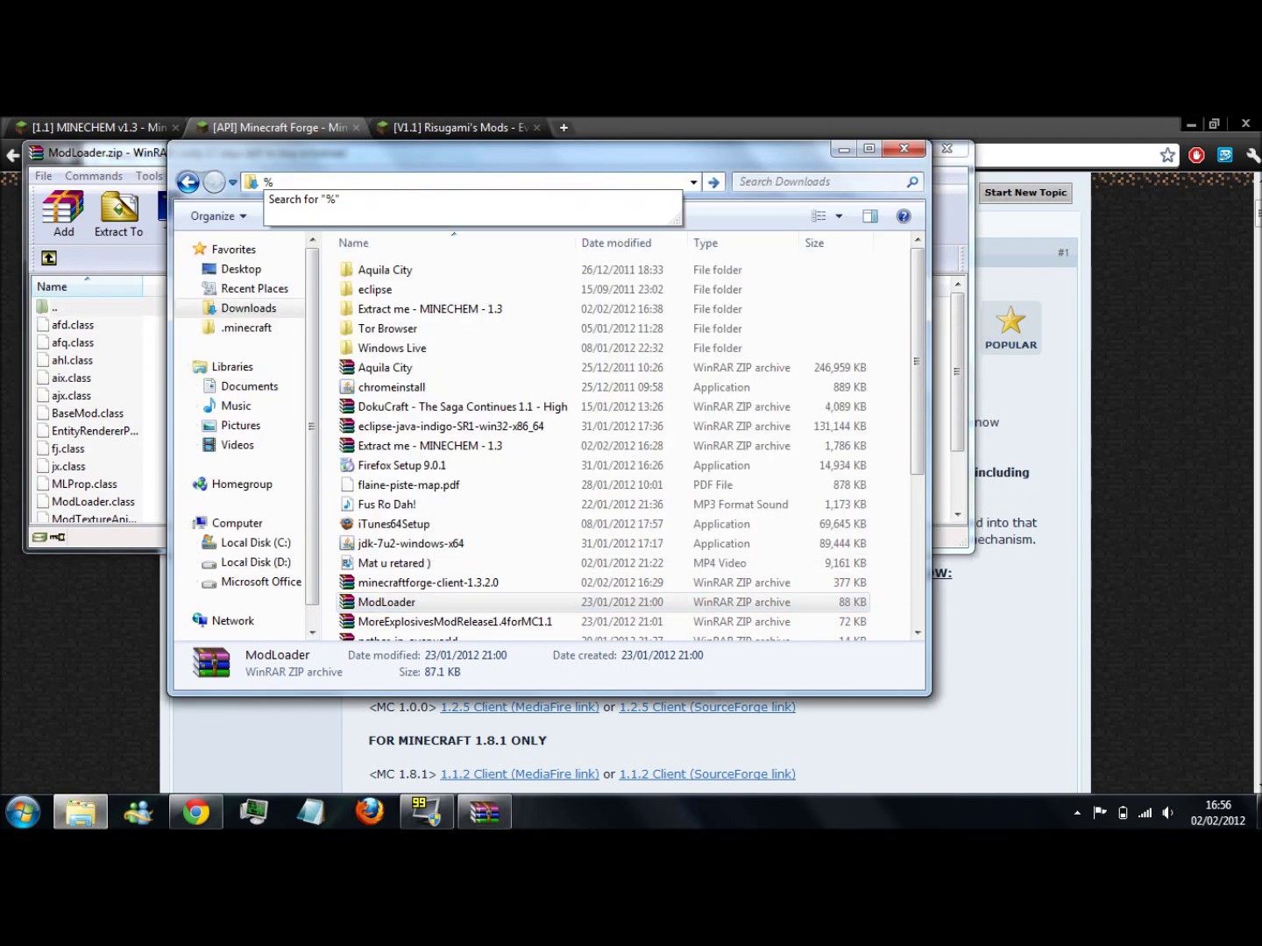
text(appdata%)
key(Return)
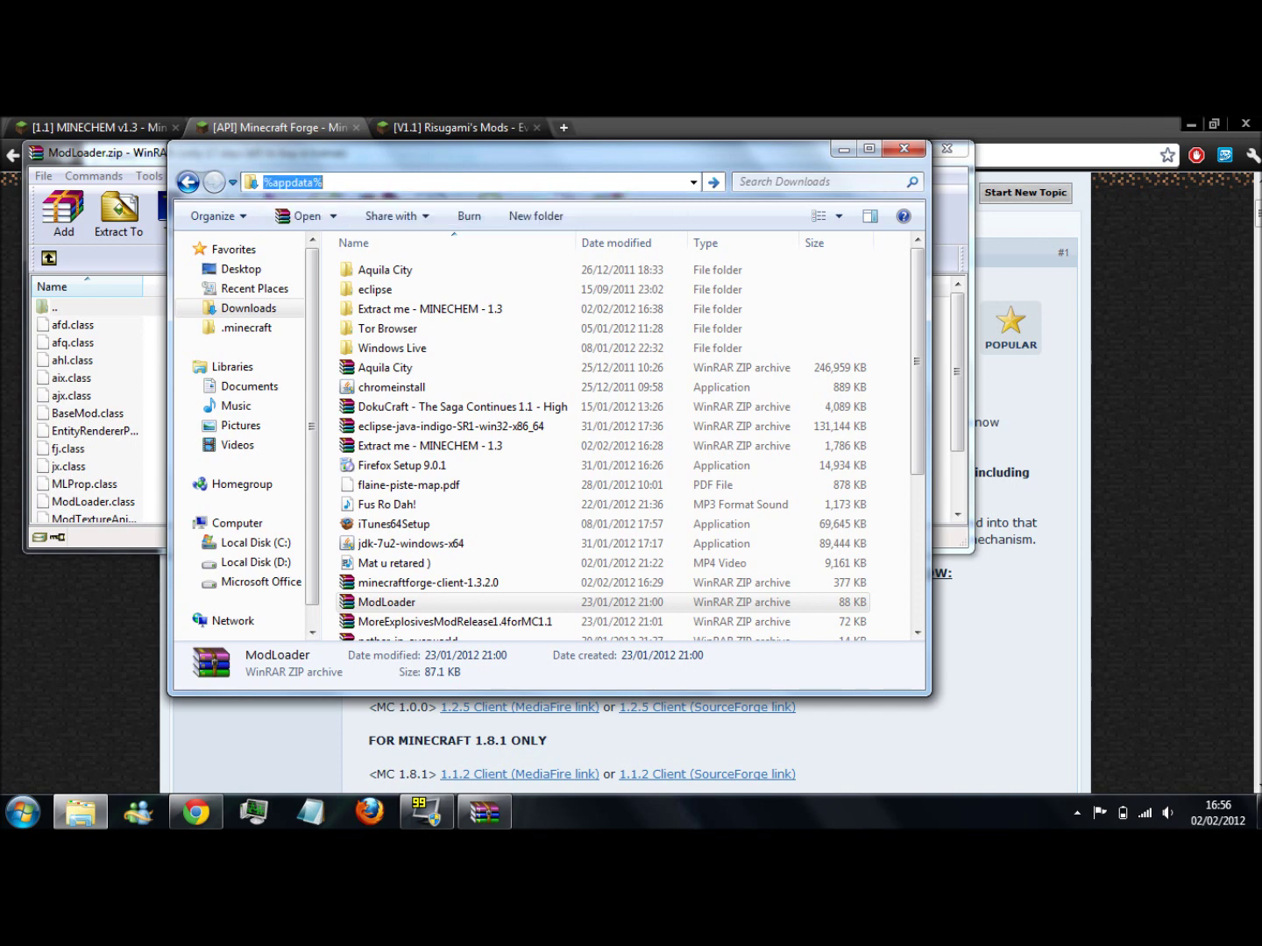
click(382, 271)
double_click(381, 270)
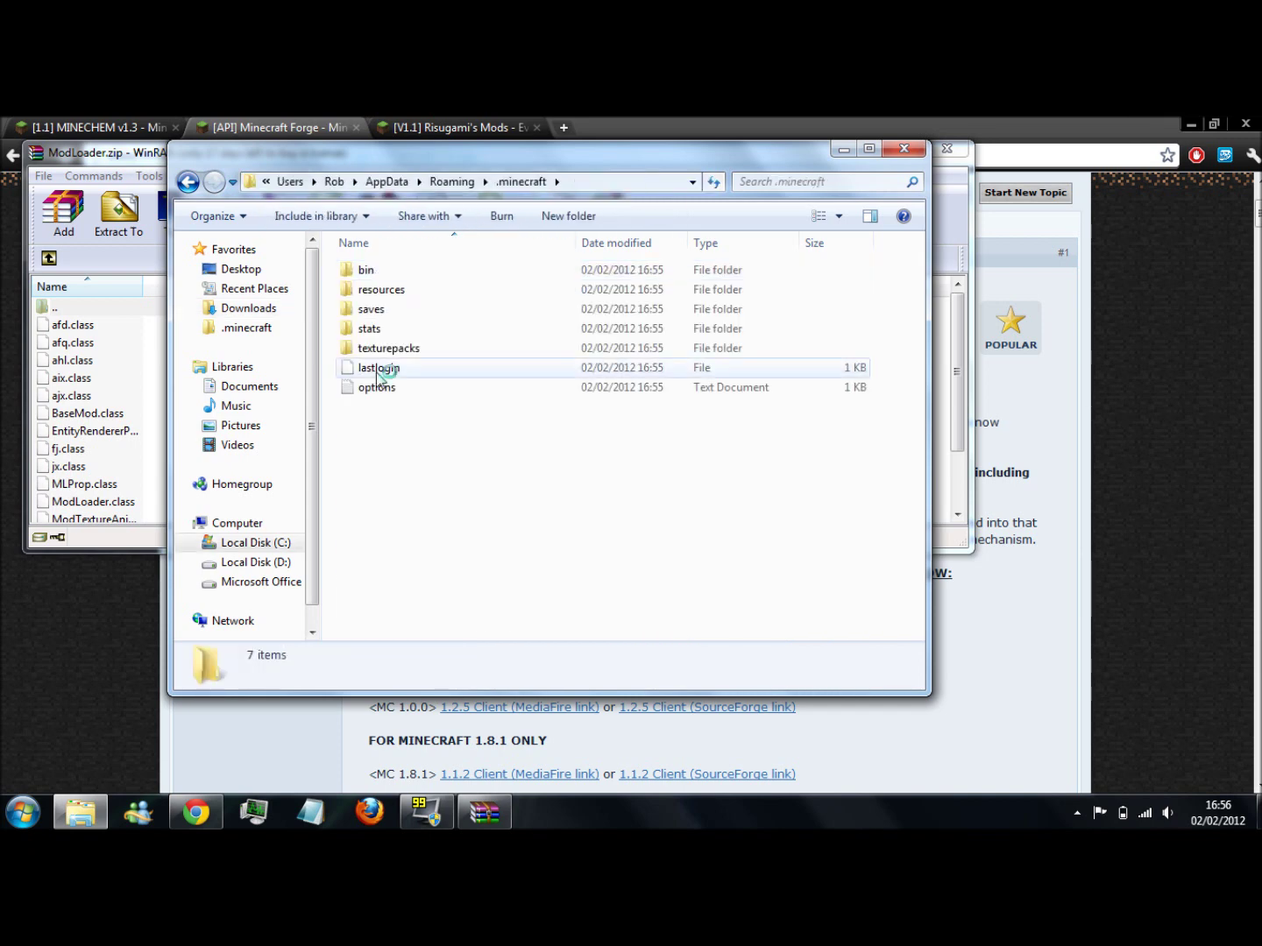
double_click(375, 273)
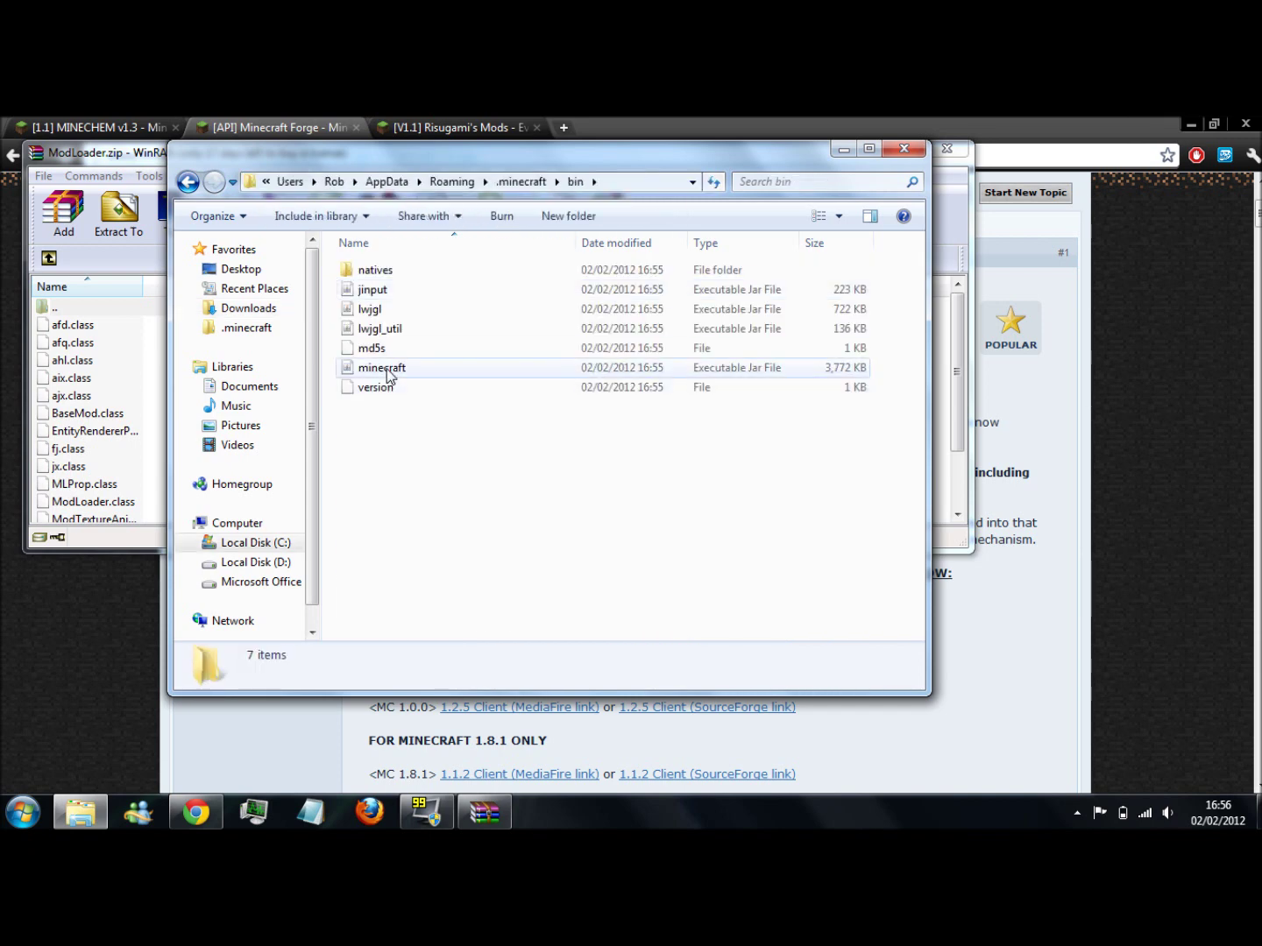
- Open the minecraft executable jar file with WinRAR archiver
click(386, 367)
right_click(386, 367)
mouse_move(466, 474)
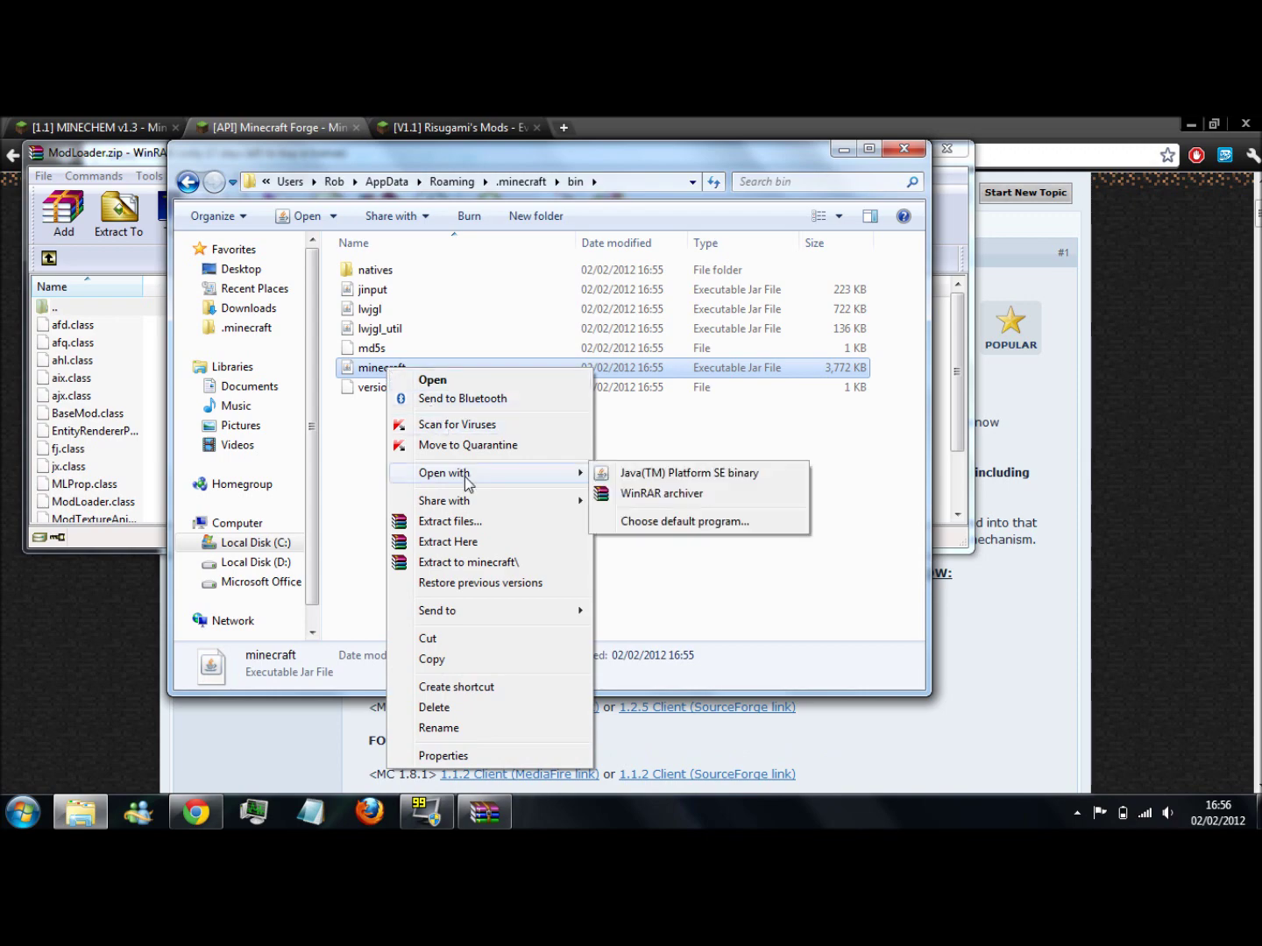
click(641, 500)
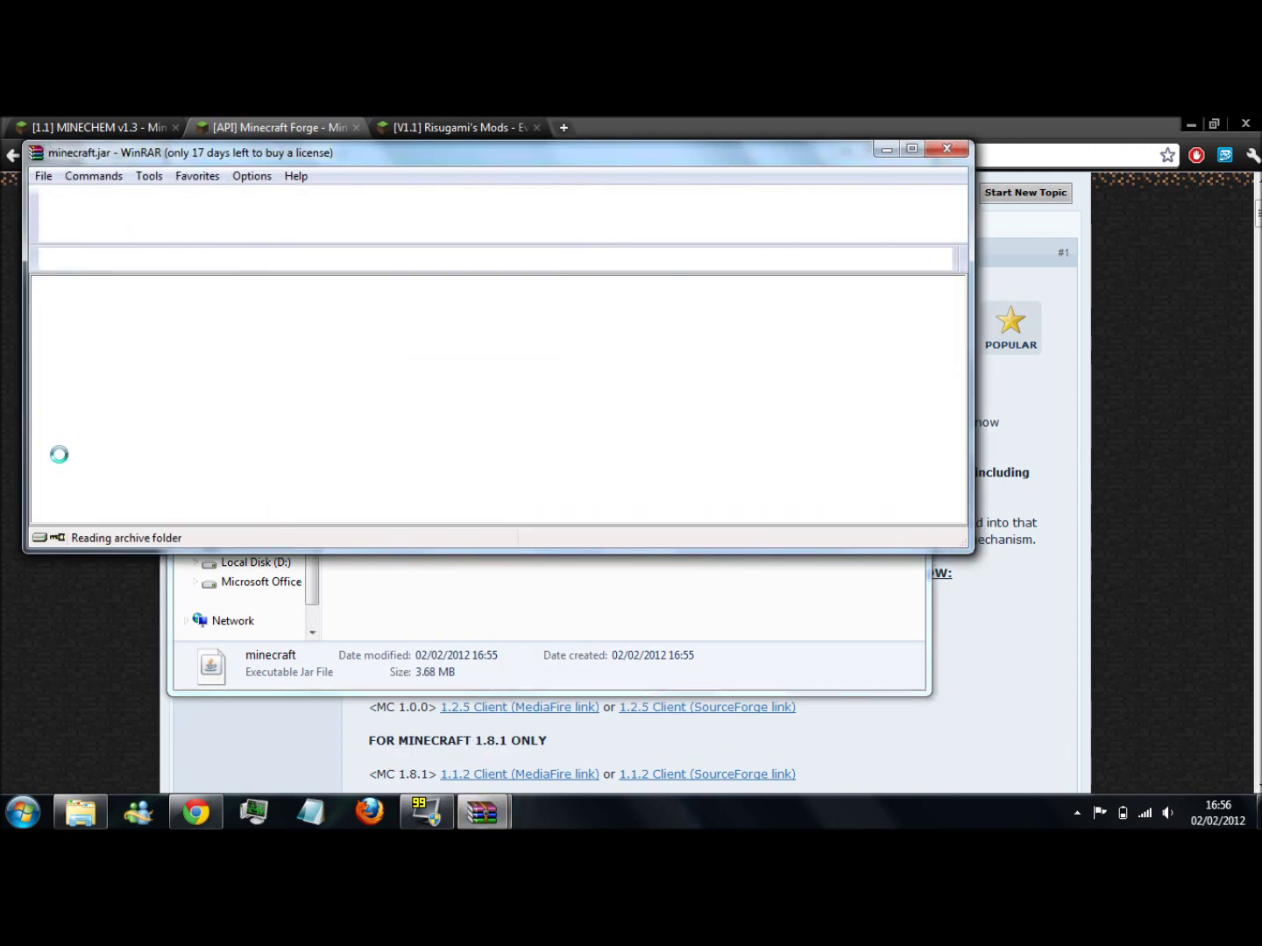
- Add all files from ModLoader.zip to minecraft.jar, using the Add and replace files update mode
mouse_move(473, 807)
click(449, 773)
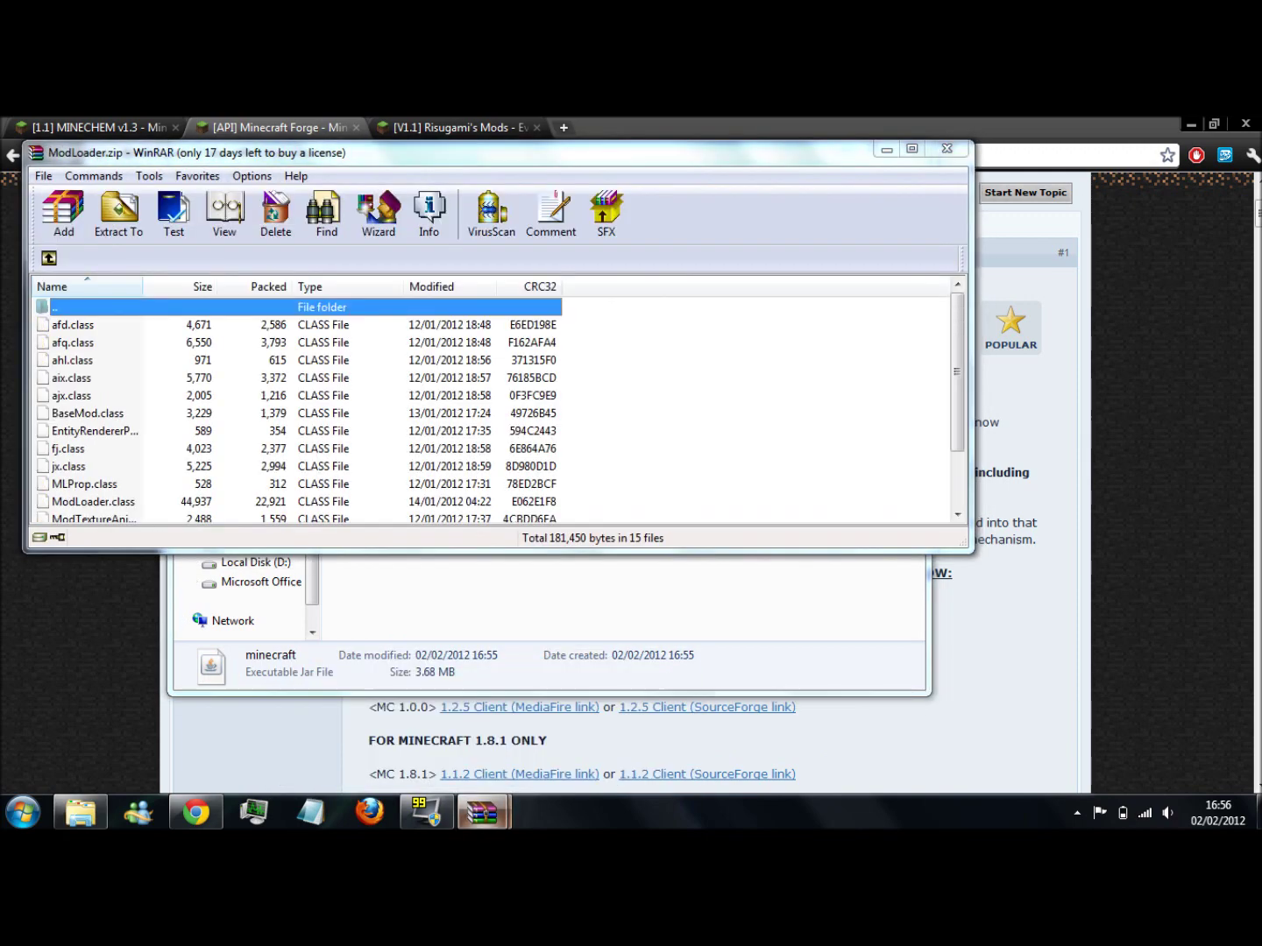
key(ctrl+a)
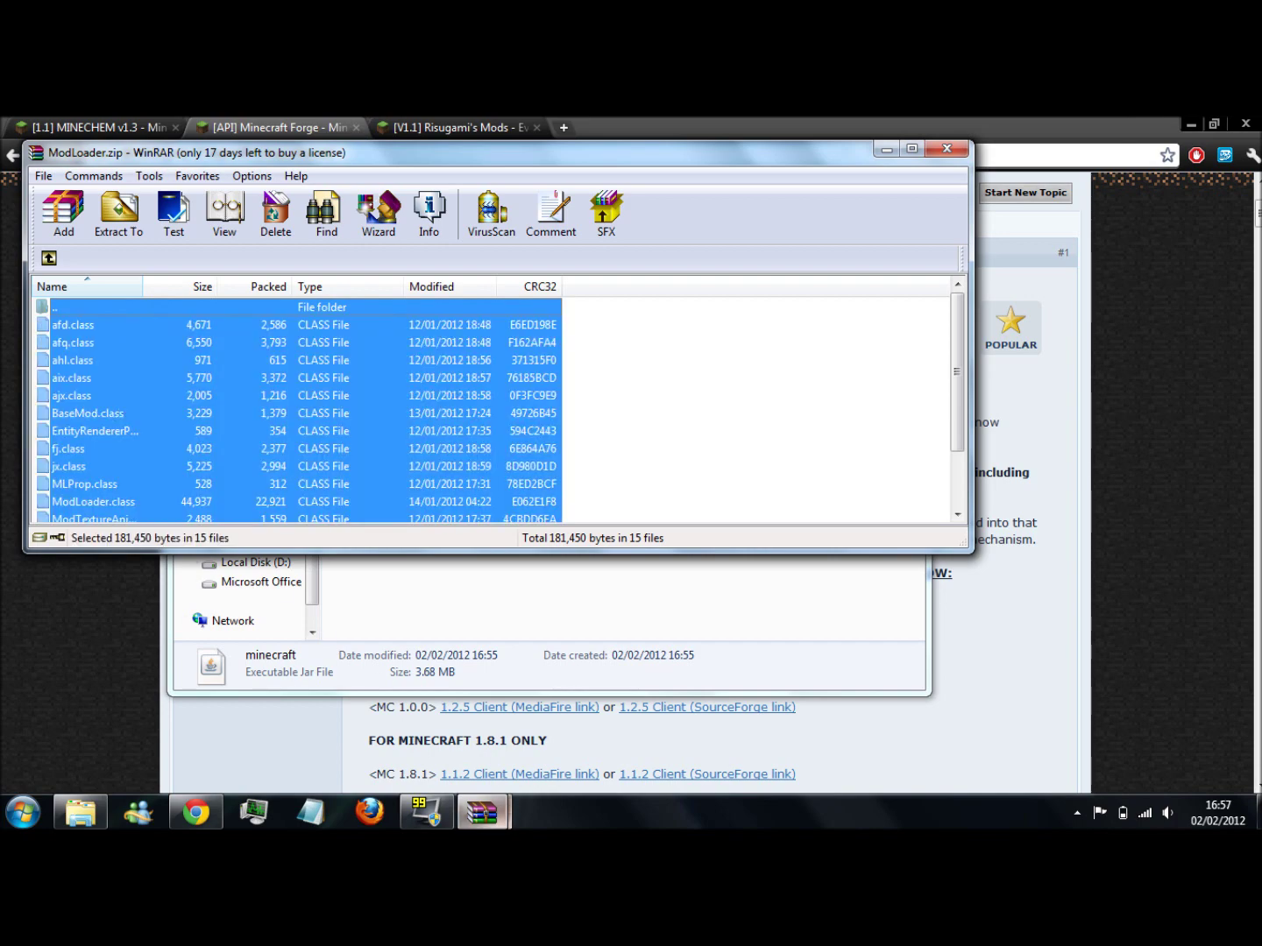
mouse_move(480, 815)
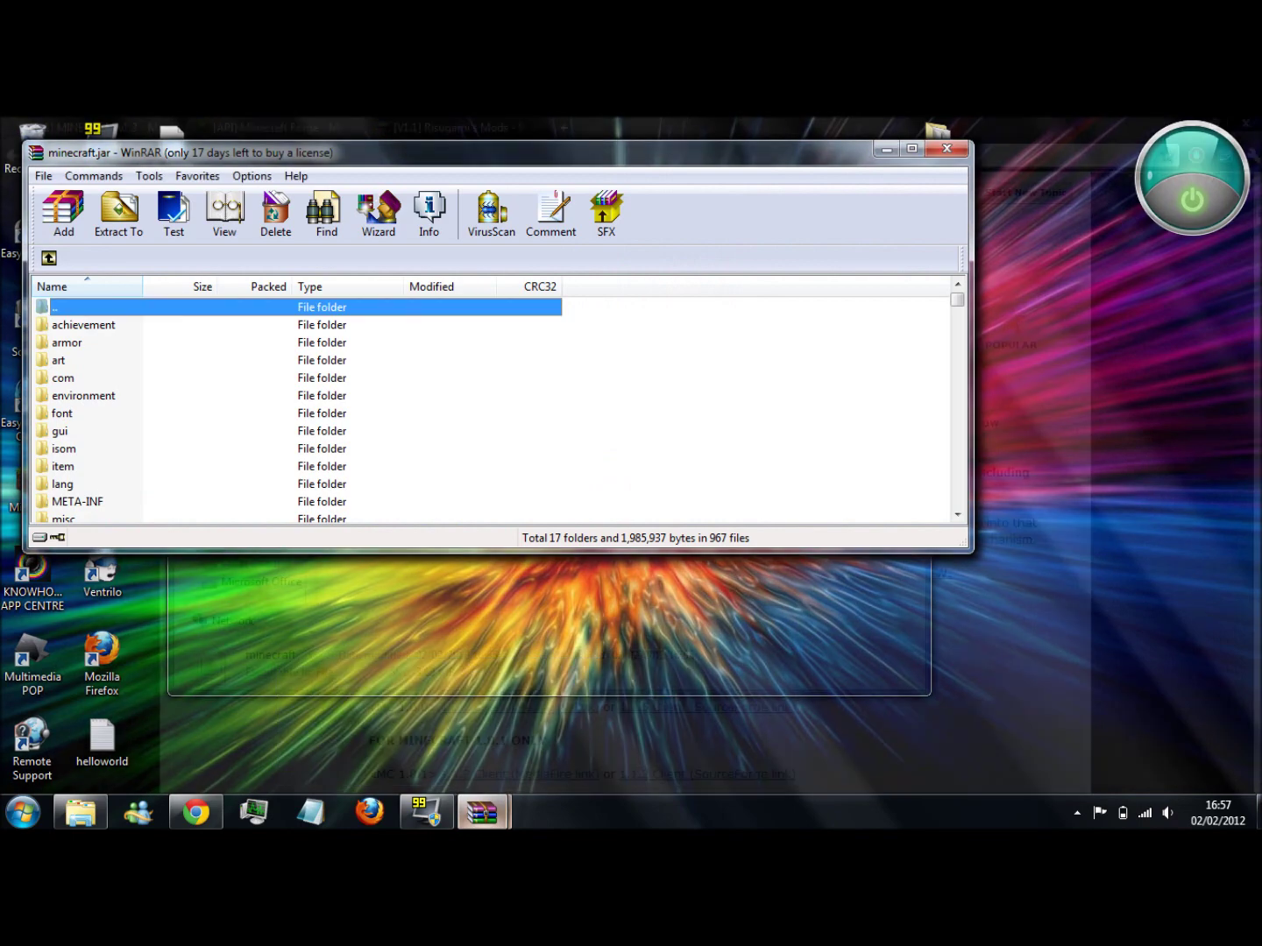
click(579, 740)
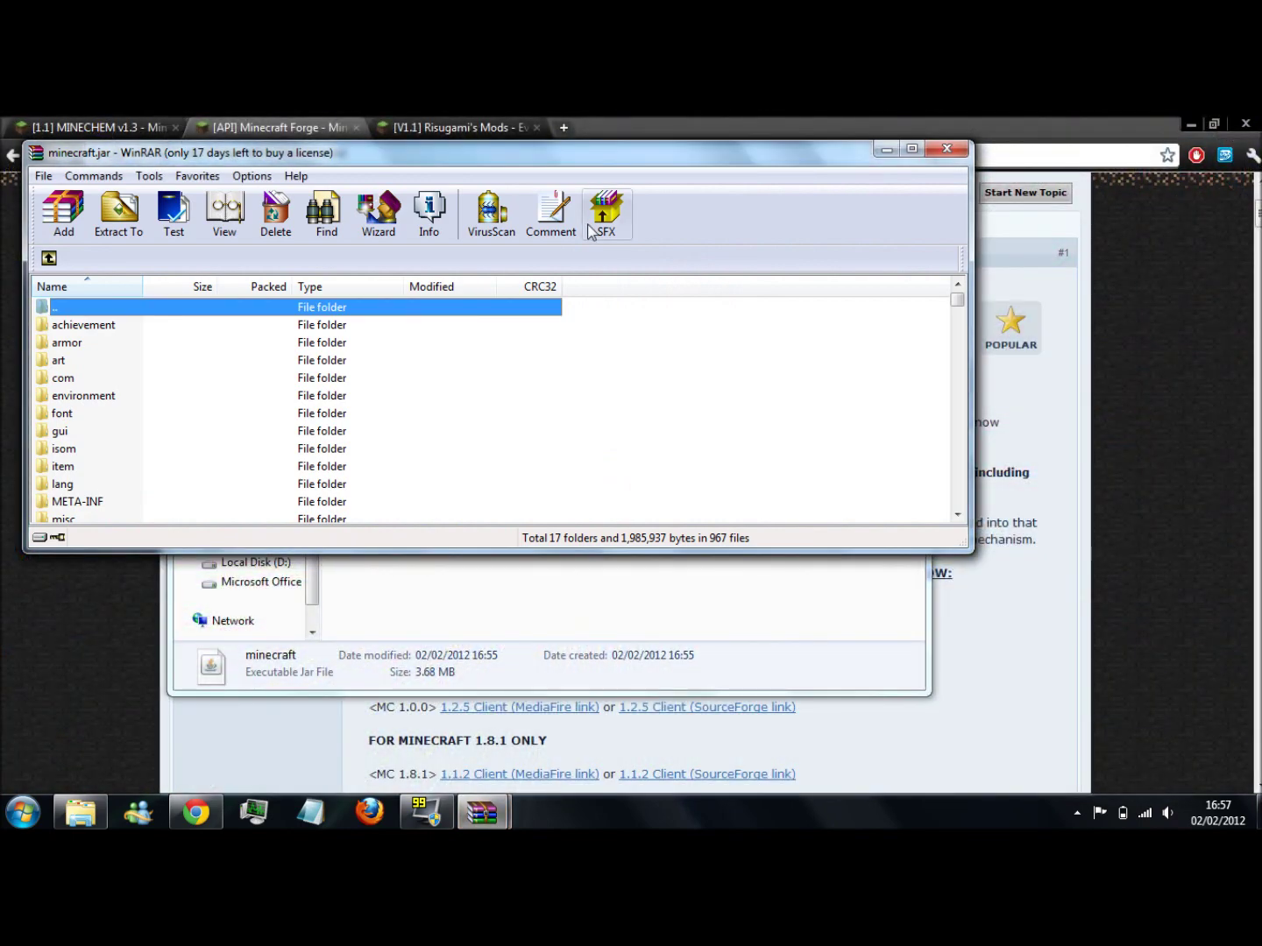
drag(612, 151, 903, 230)
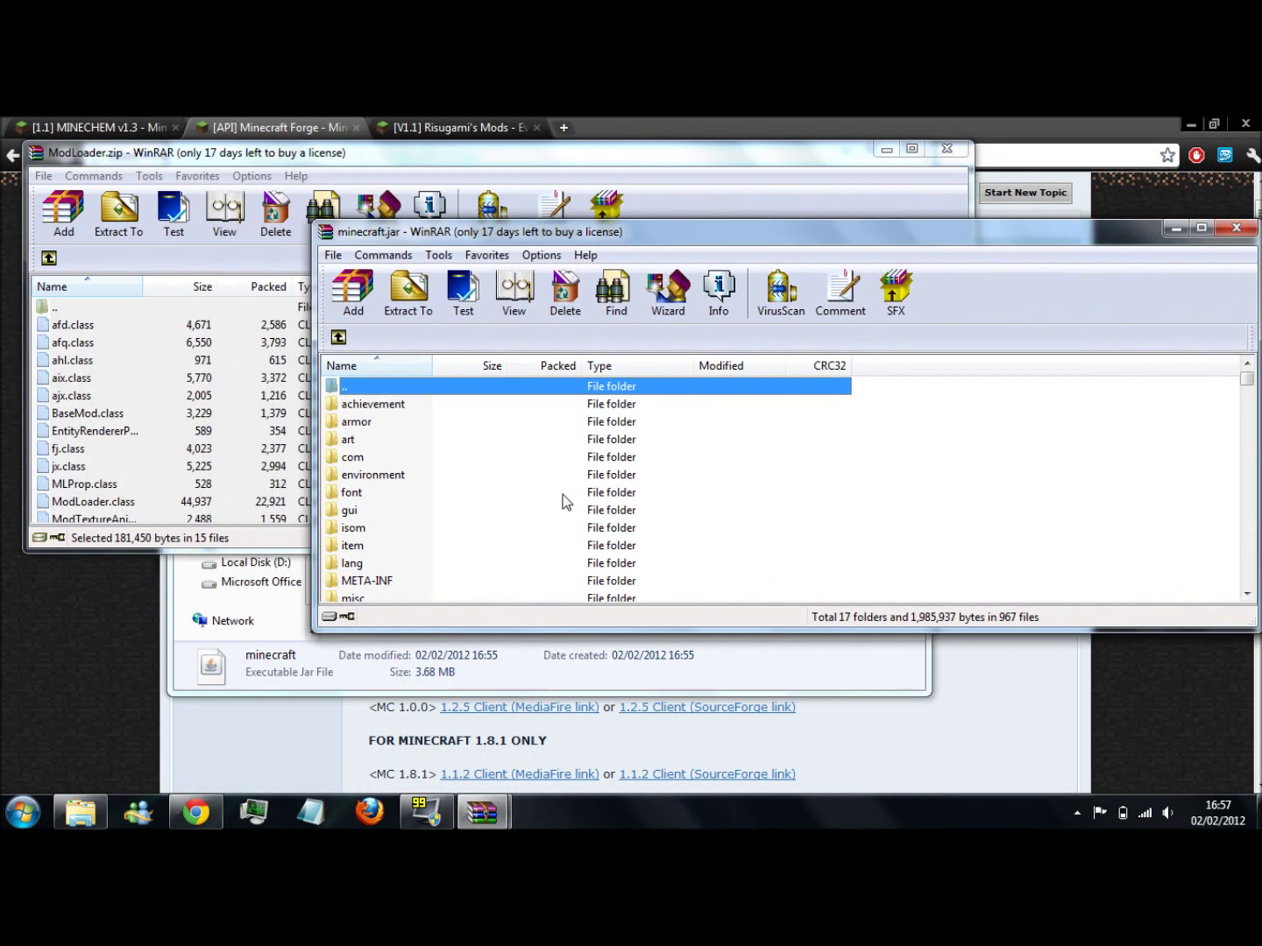
click(209, 153)
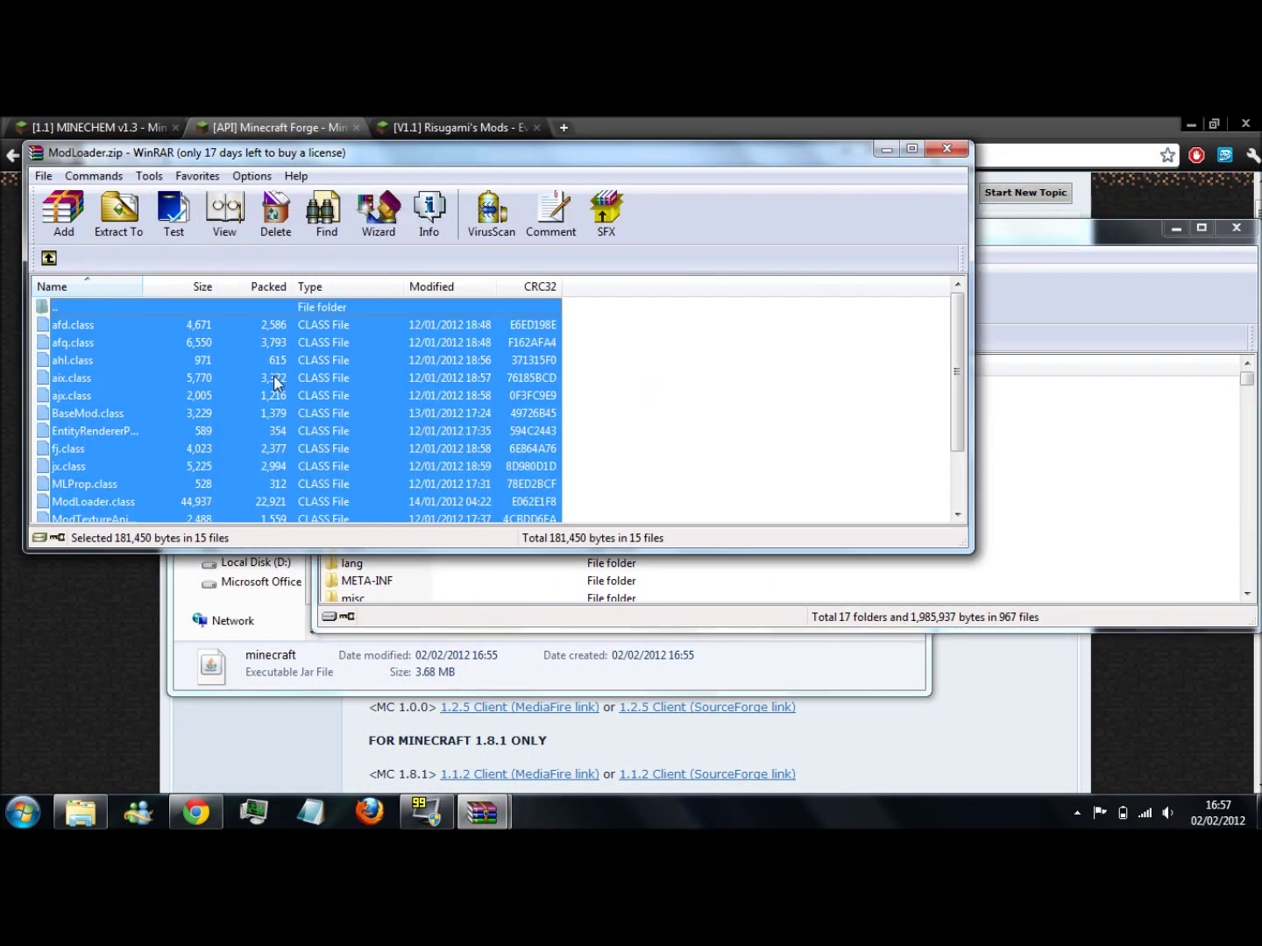
drag(274, 378, 1087, 439)
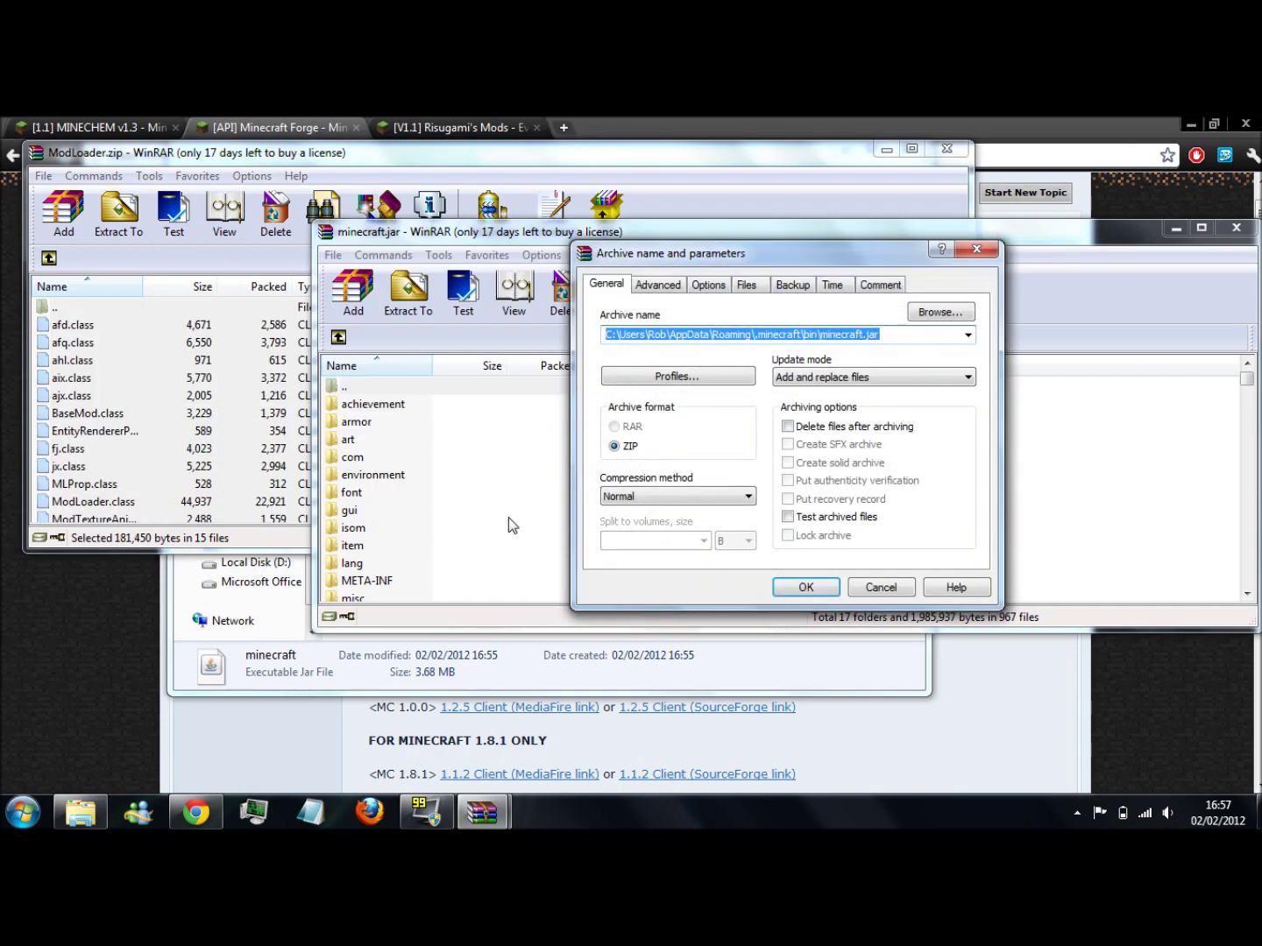
key(Return)
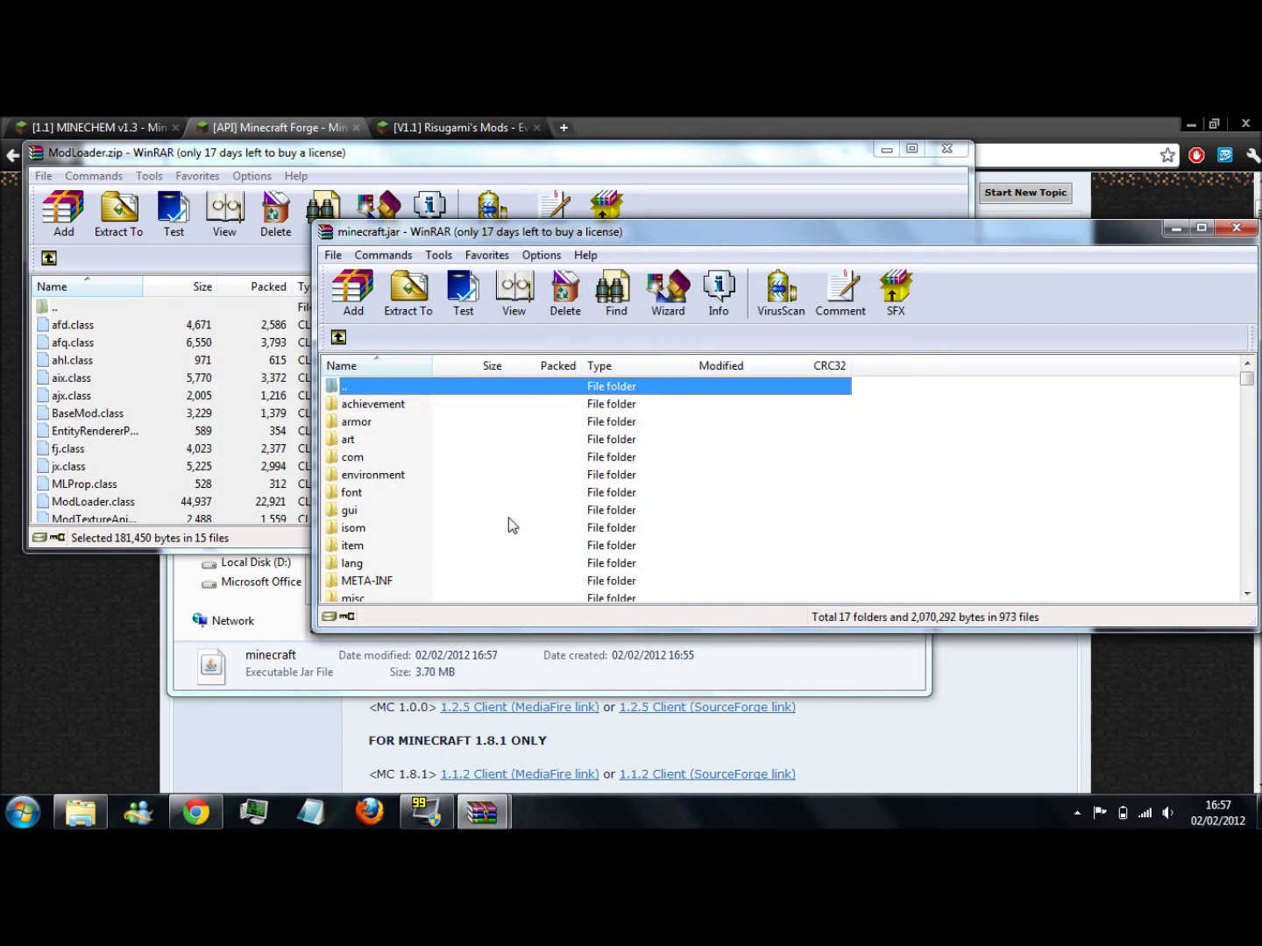
- Open the minecraftforge-client-1.3.2.0 zip from the Downloads folder with WinRAR archiver
click(79, 813)
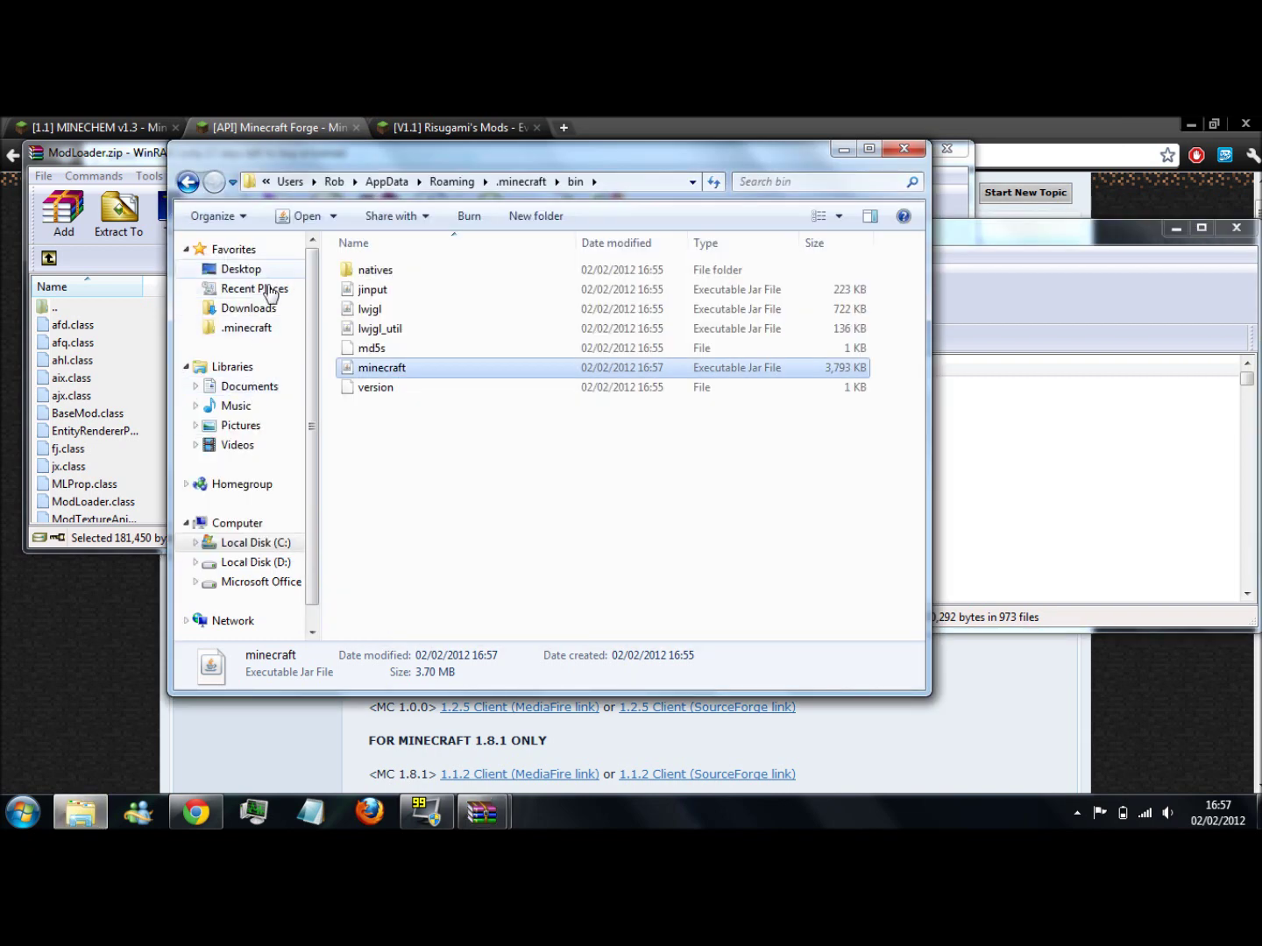
click(264, 309)
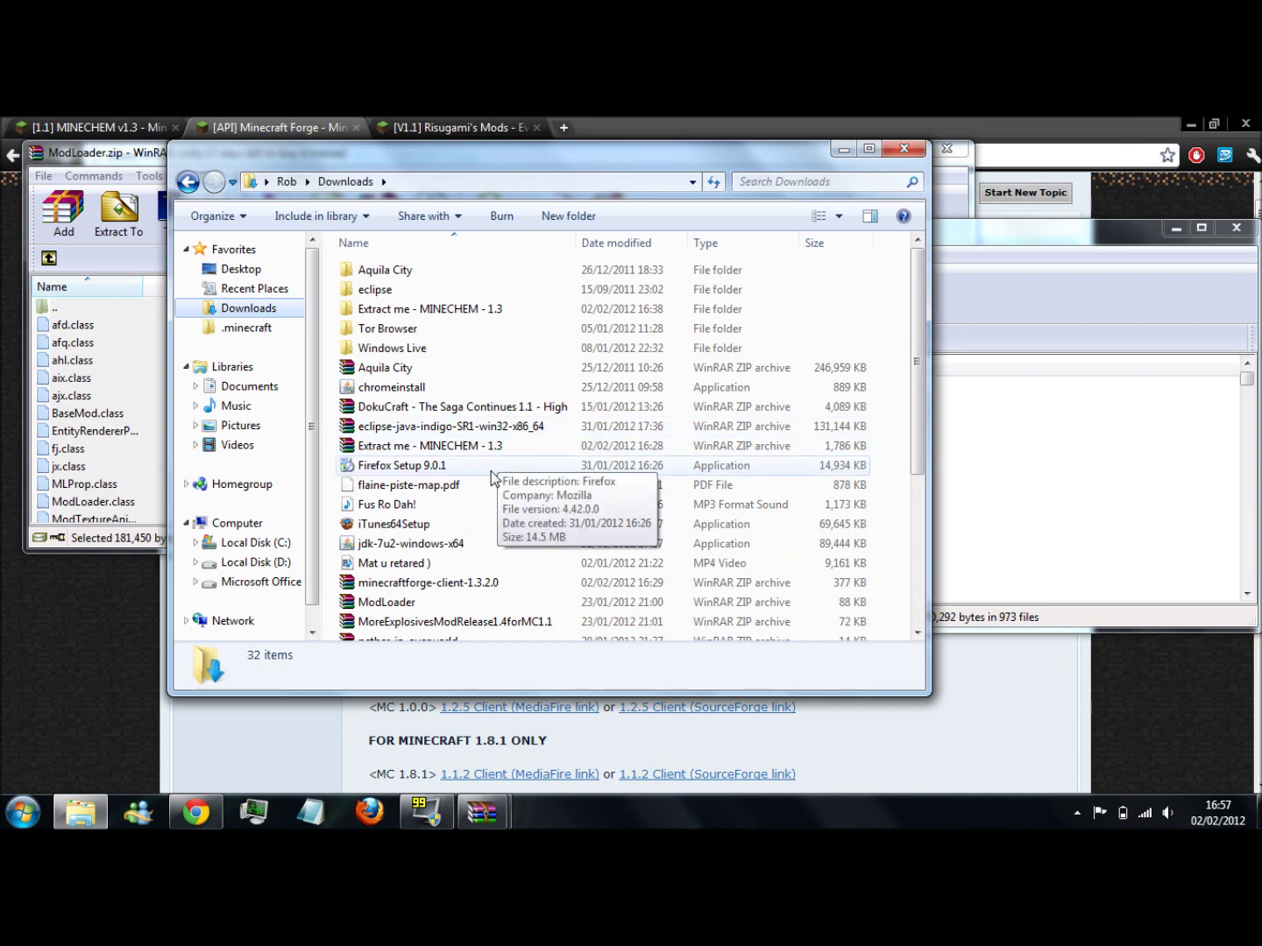
right_click(451, 583)
mouse_move(578, 343)
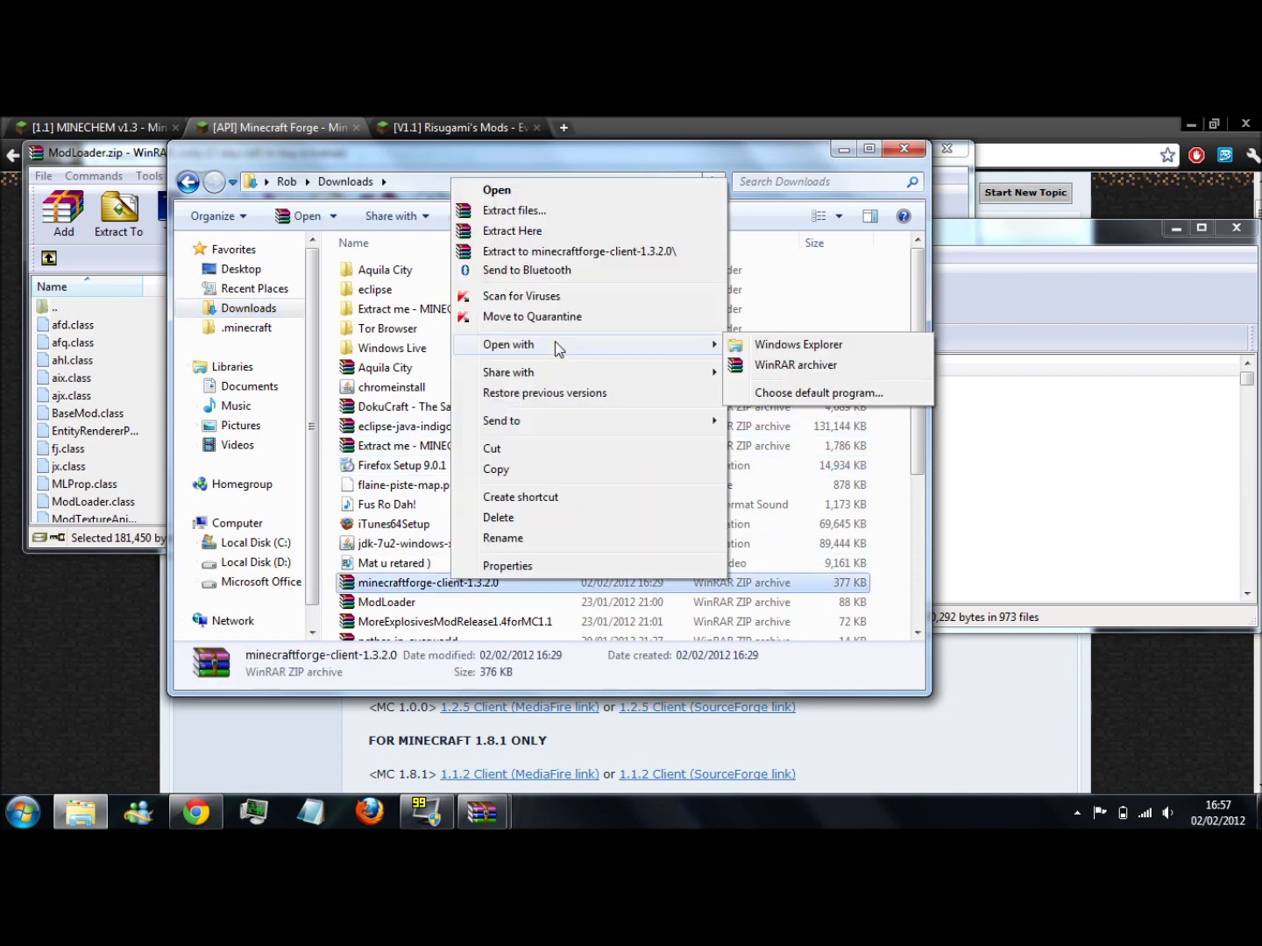
click(768, 362)
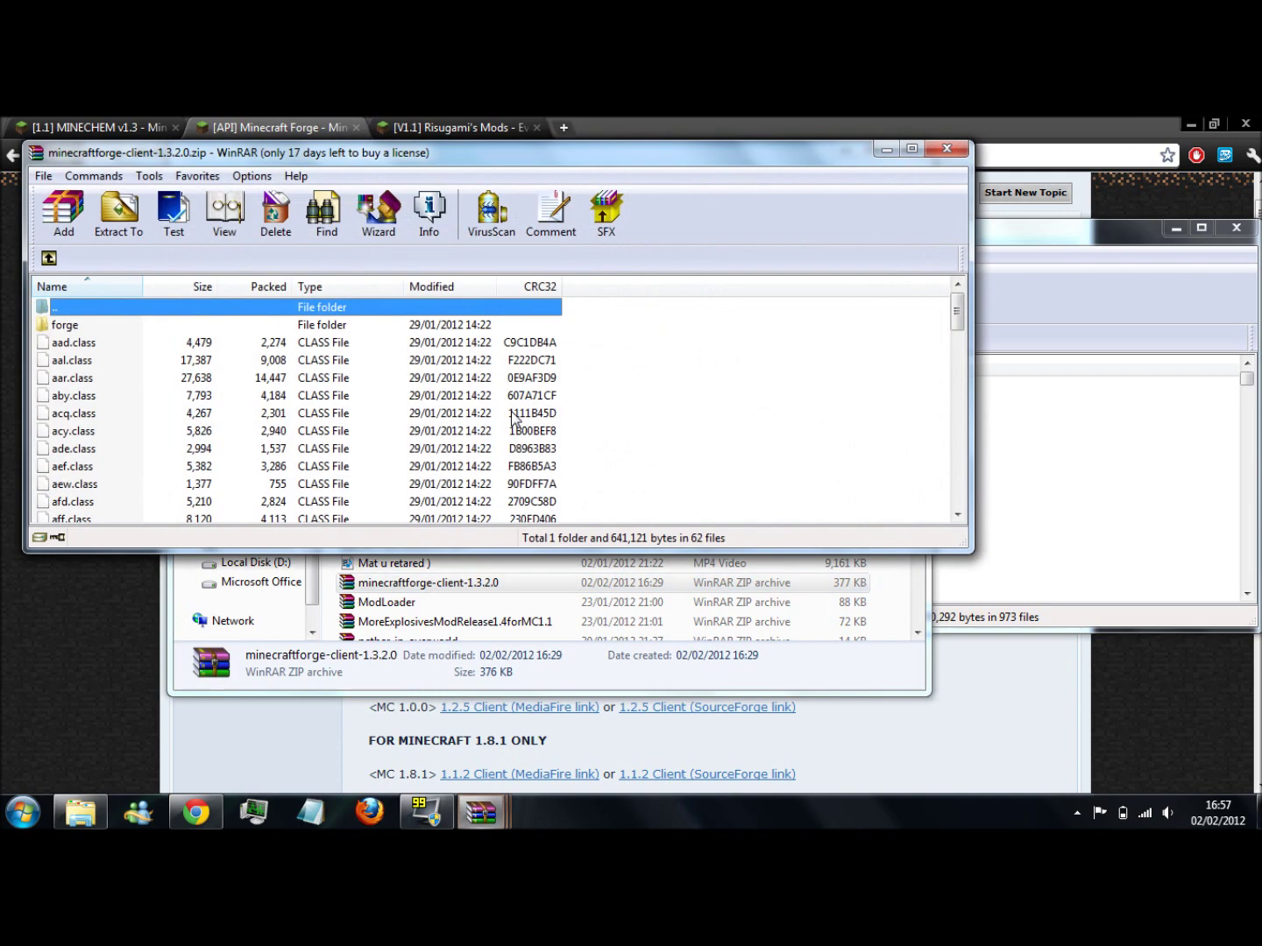
- Add the entire contents of minecraftforge-client-1.3.2.0.zip to minecraft.jar and close both archives
key(ctrl+a)
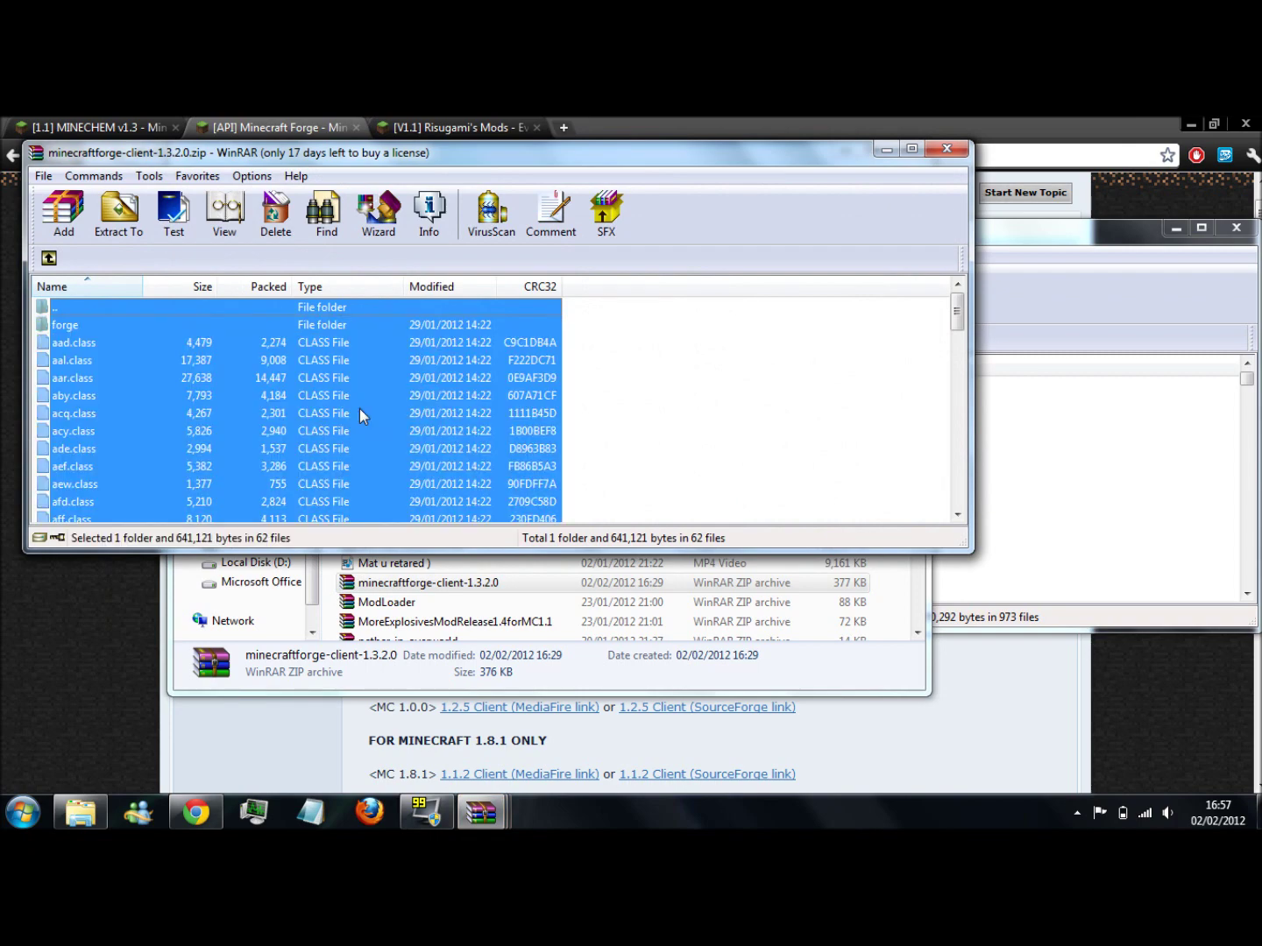
drag(470, 160, 484, 273)
drag(402, 474, 1121, 441)
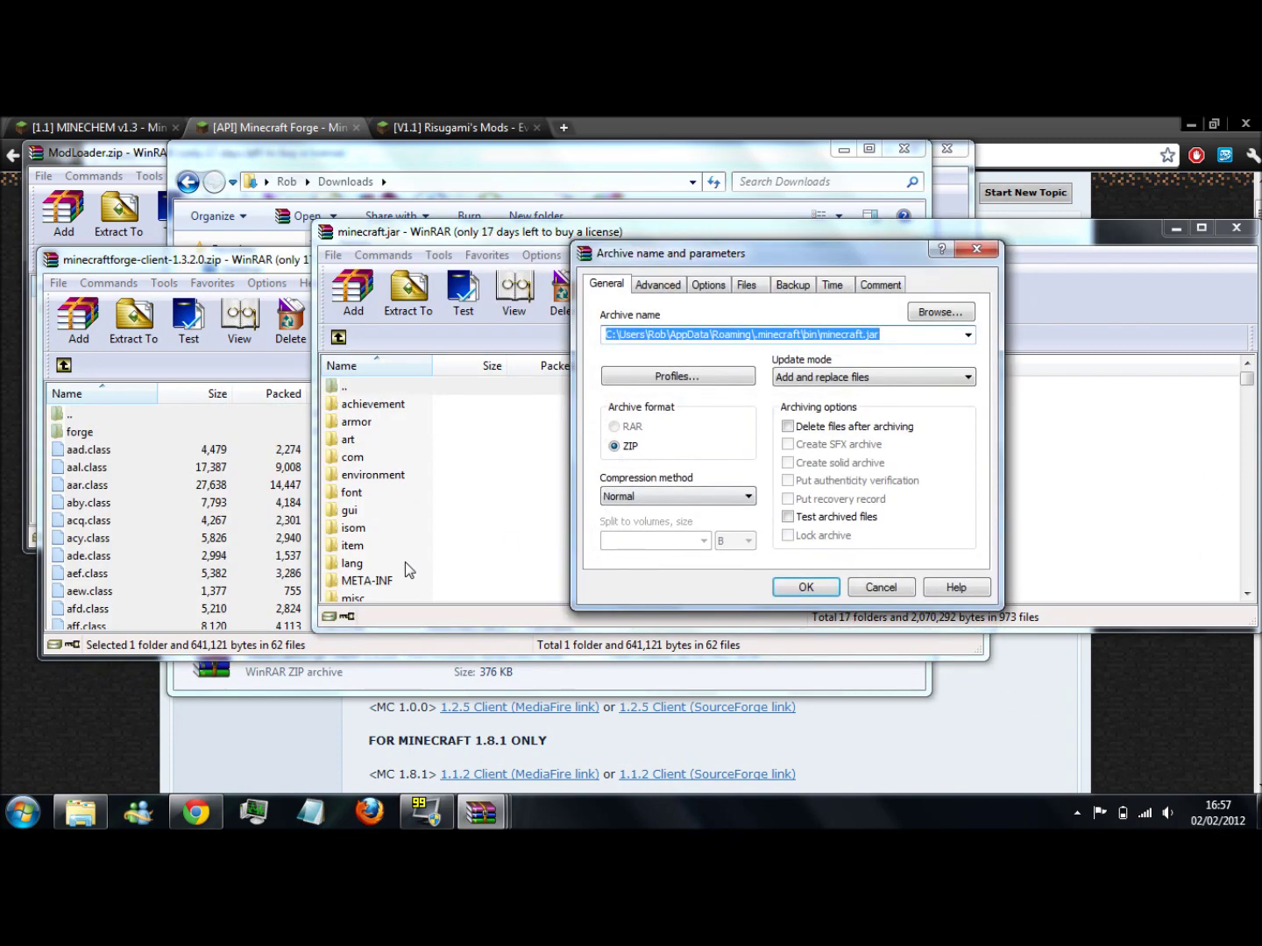
key(Return)
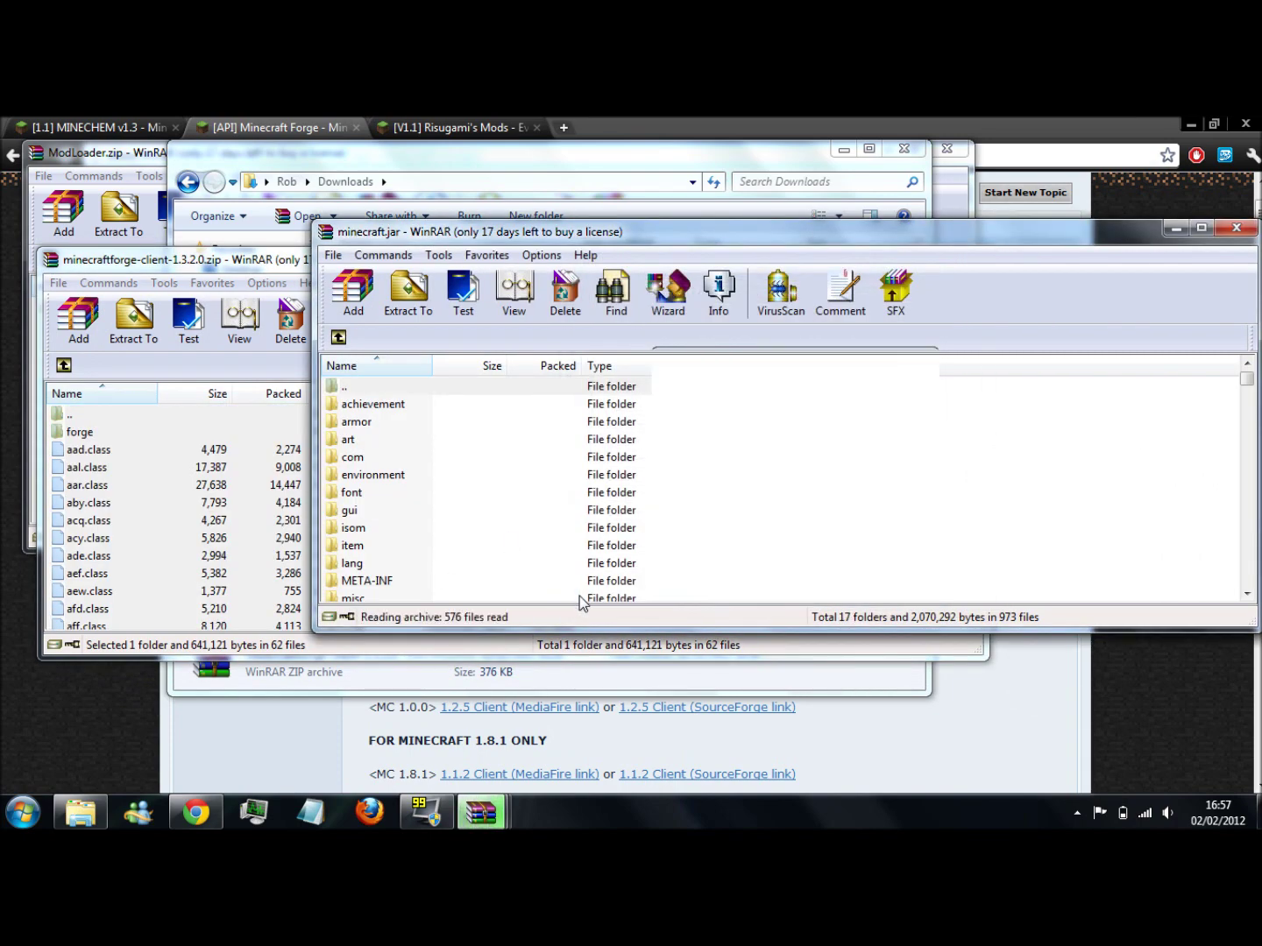
click(1234, 228)
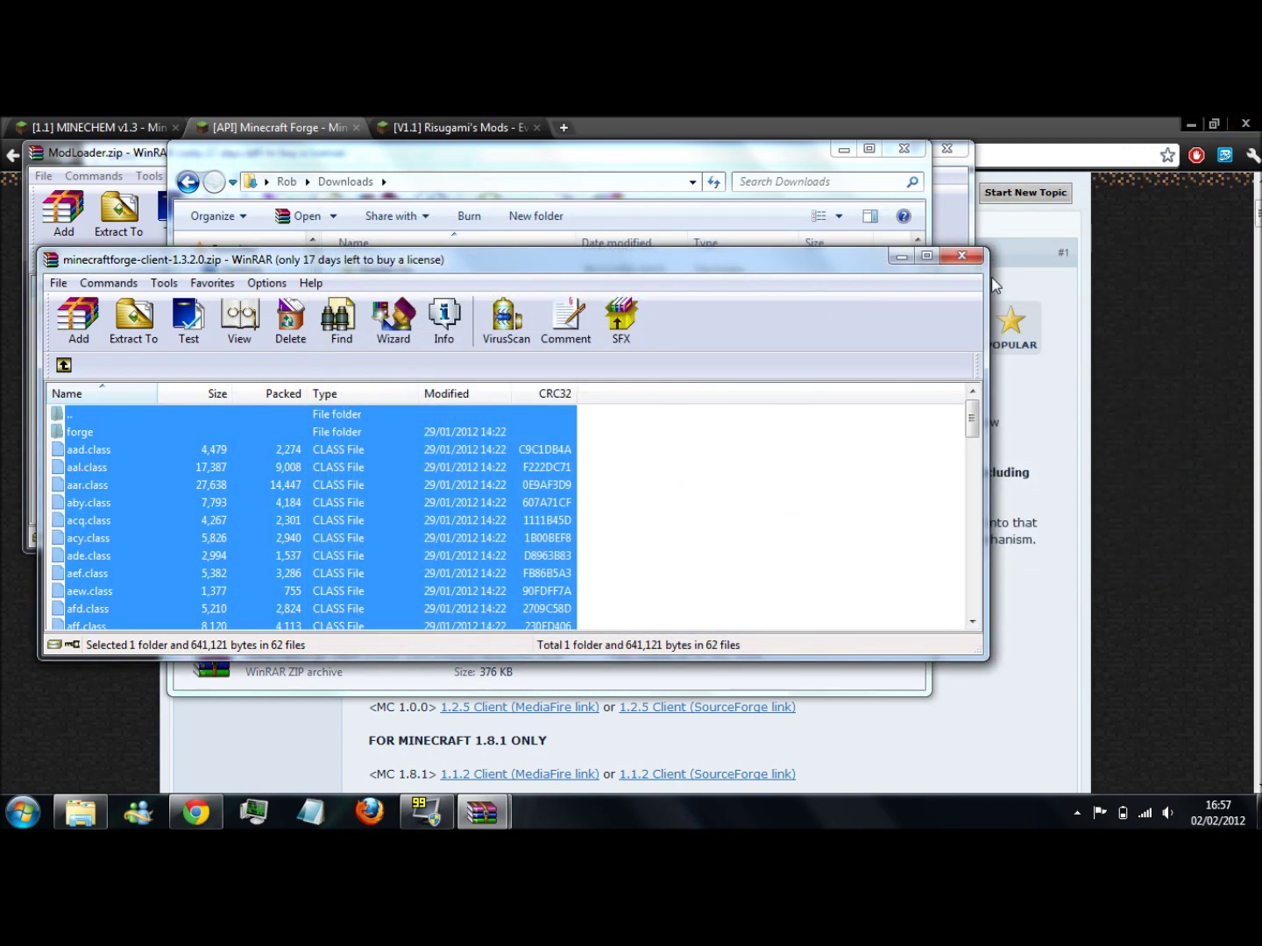
click(959, 257)
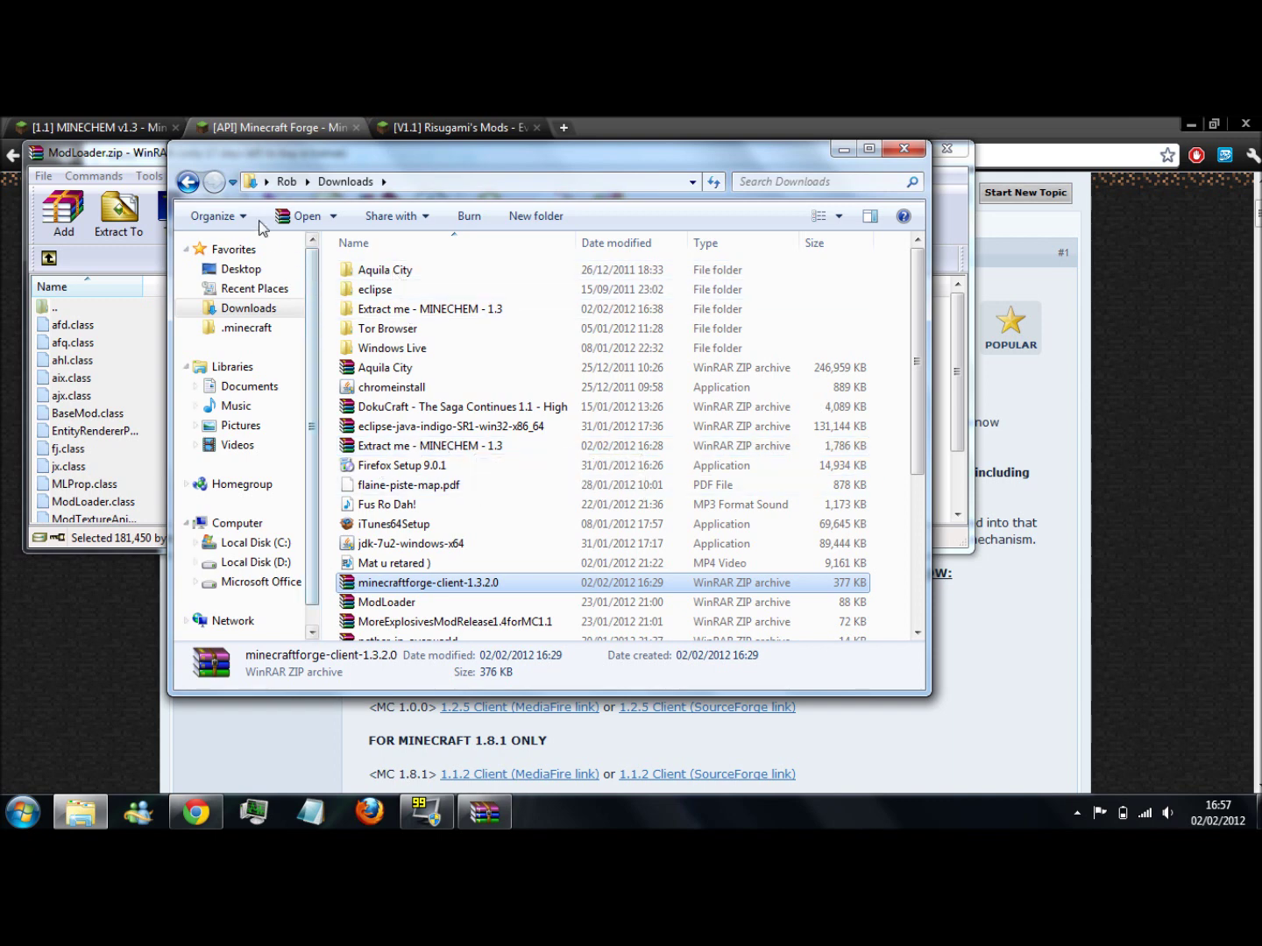
- Go to the .minecraft folder and copy its full path
click(187, 182)
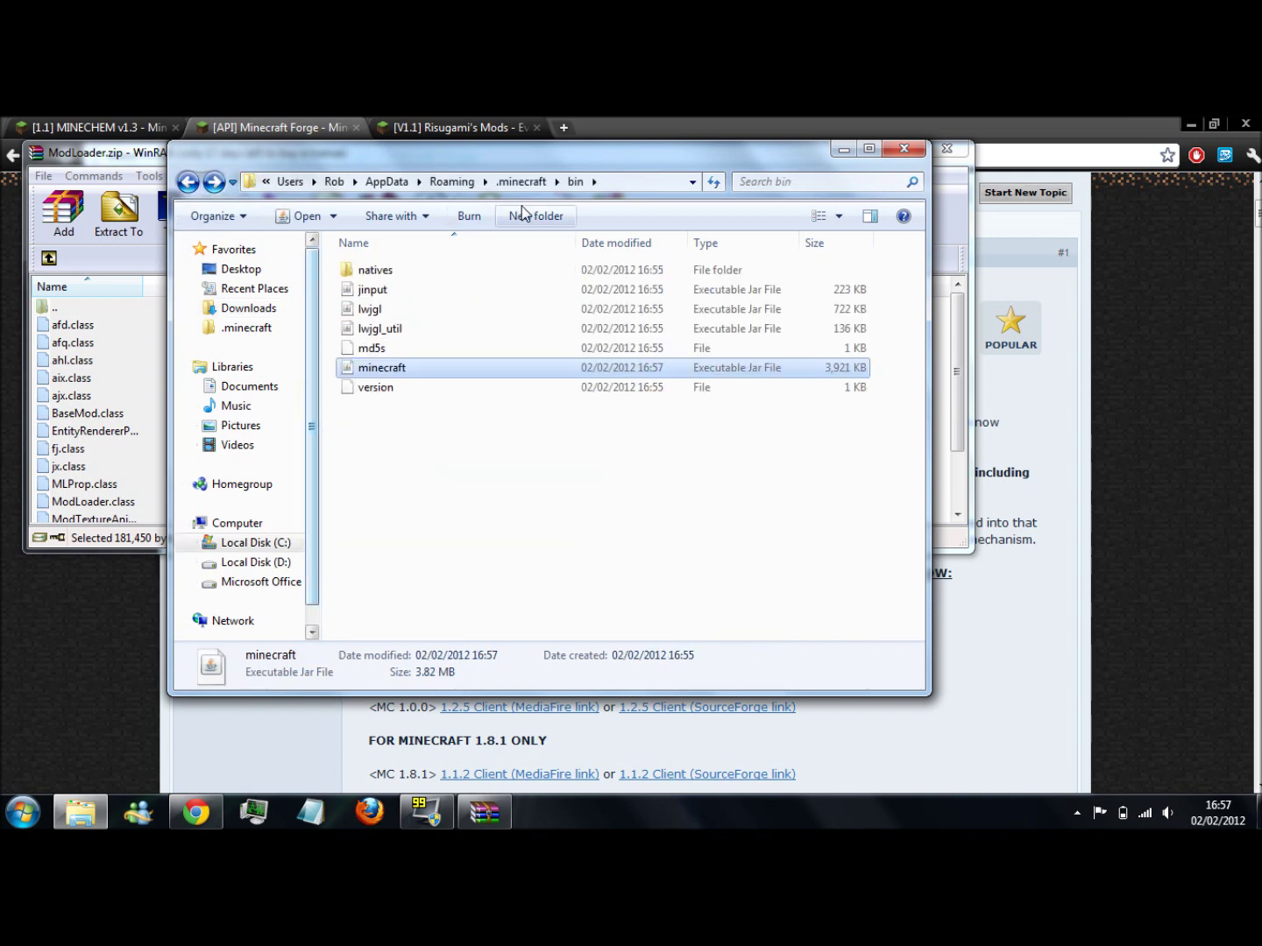
click(262, 330)
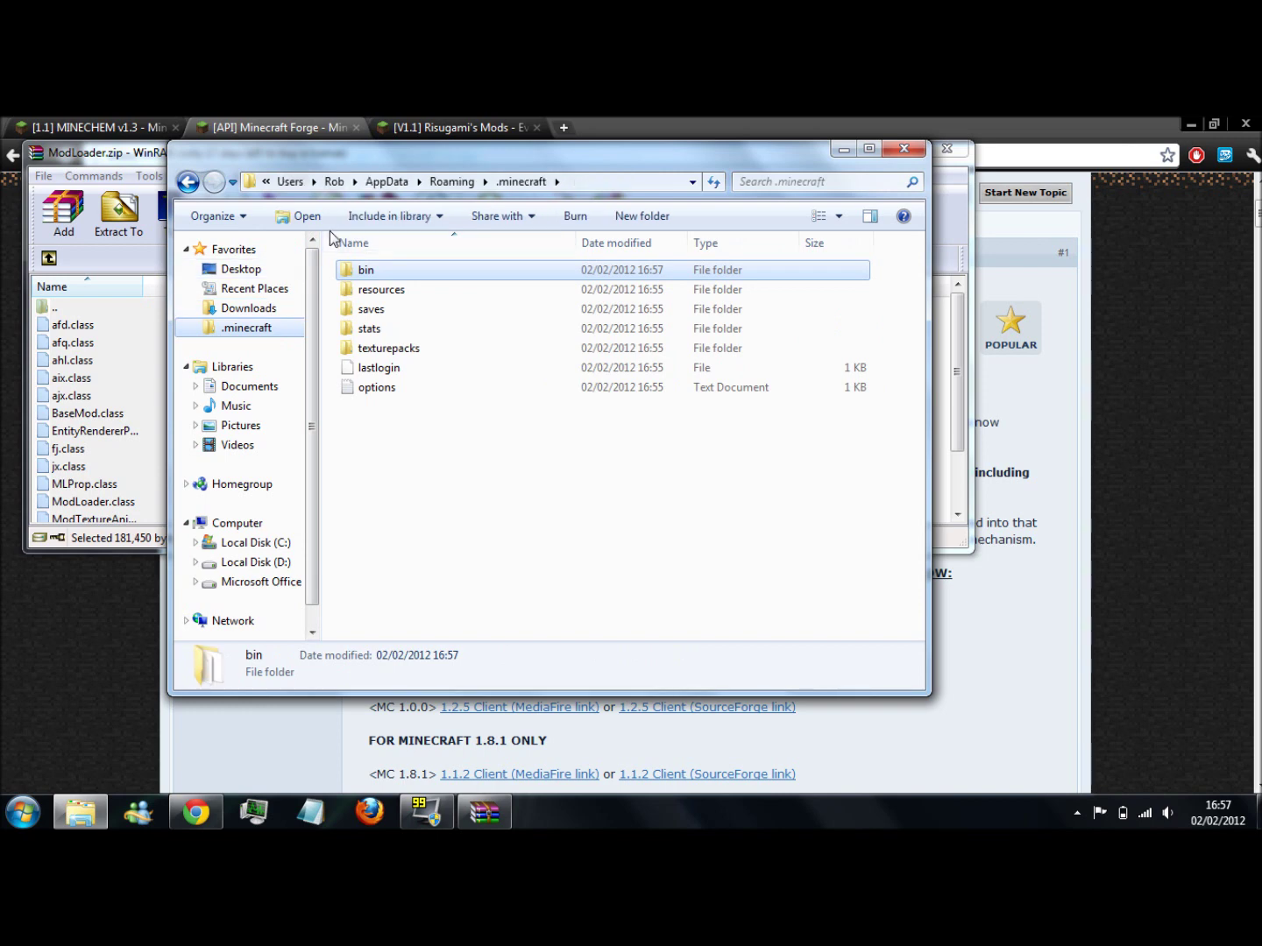
click(576, 186)
key(ctrl+c)
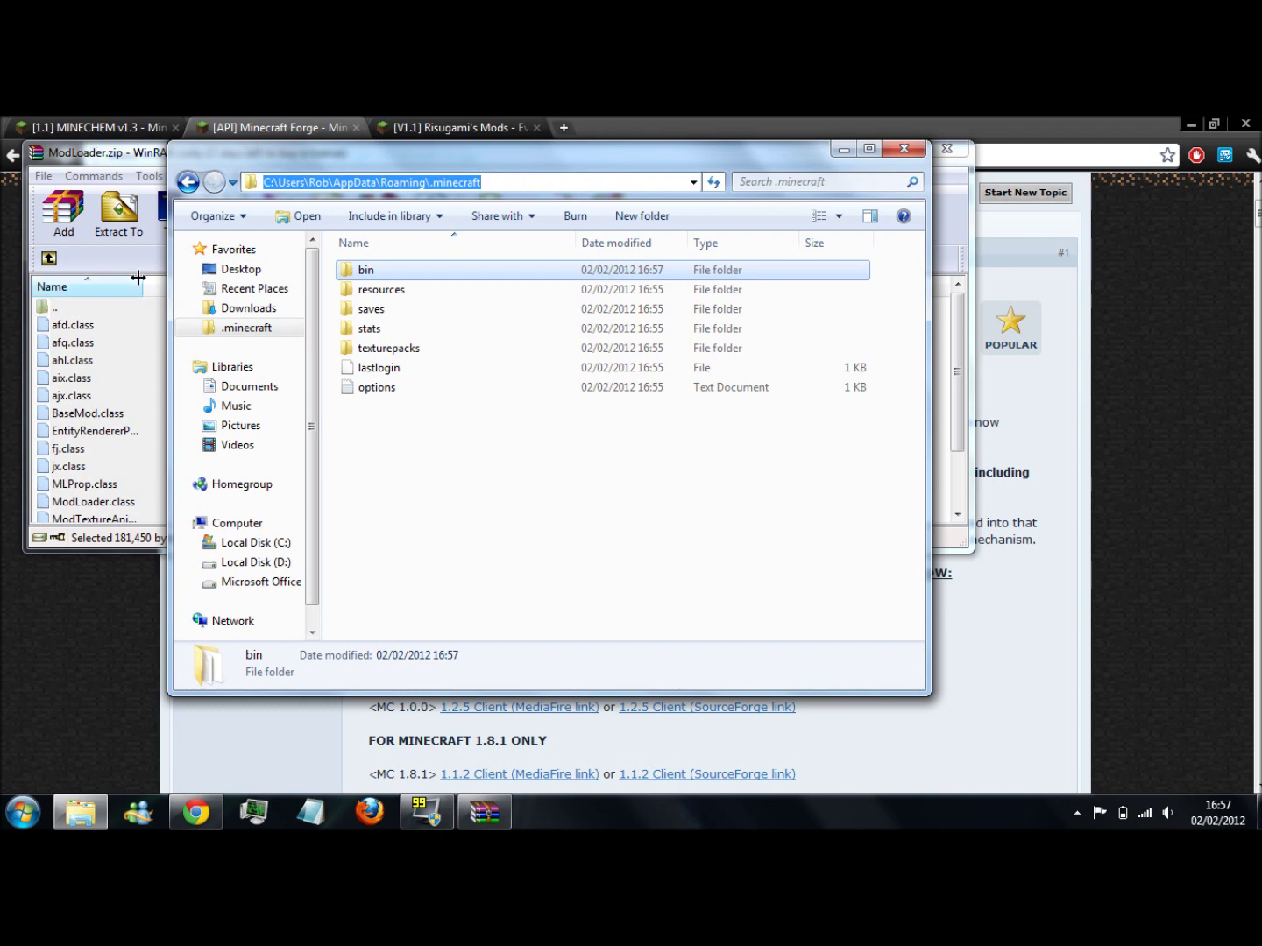
- Extract the Extract me - MINECHEM - 1.3 zip from Downloads into the .minecraft folder using the copied path as destination
click(248, 307)
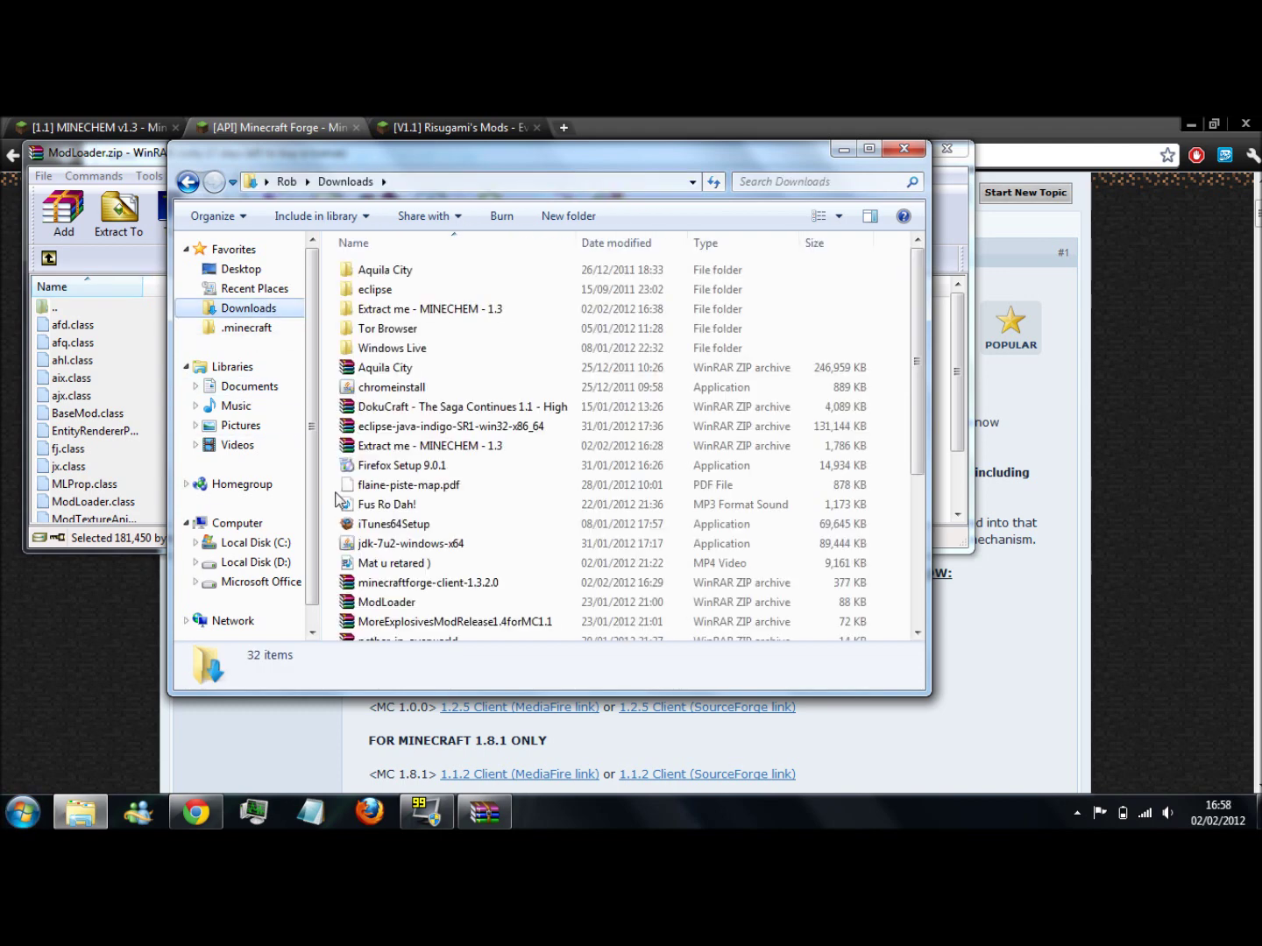
right_click(429, 457)
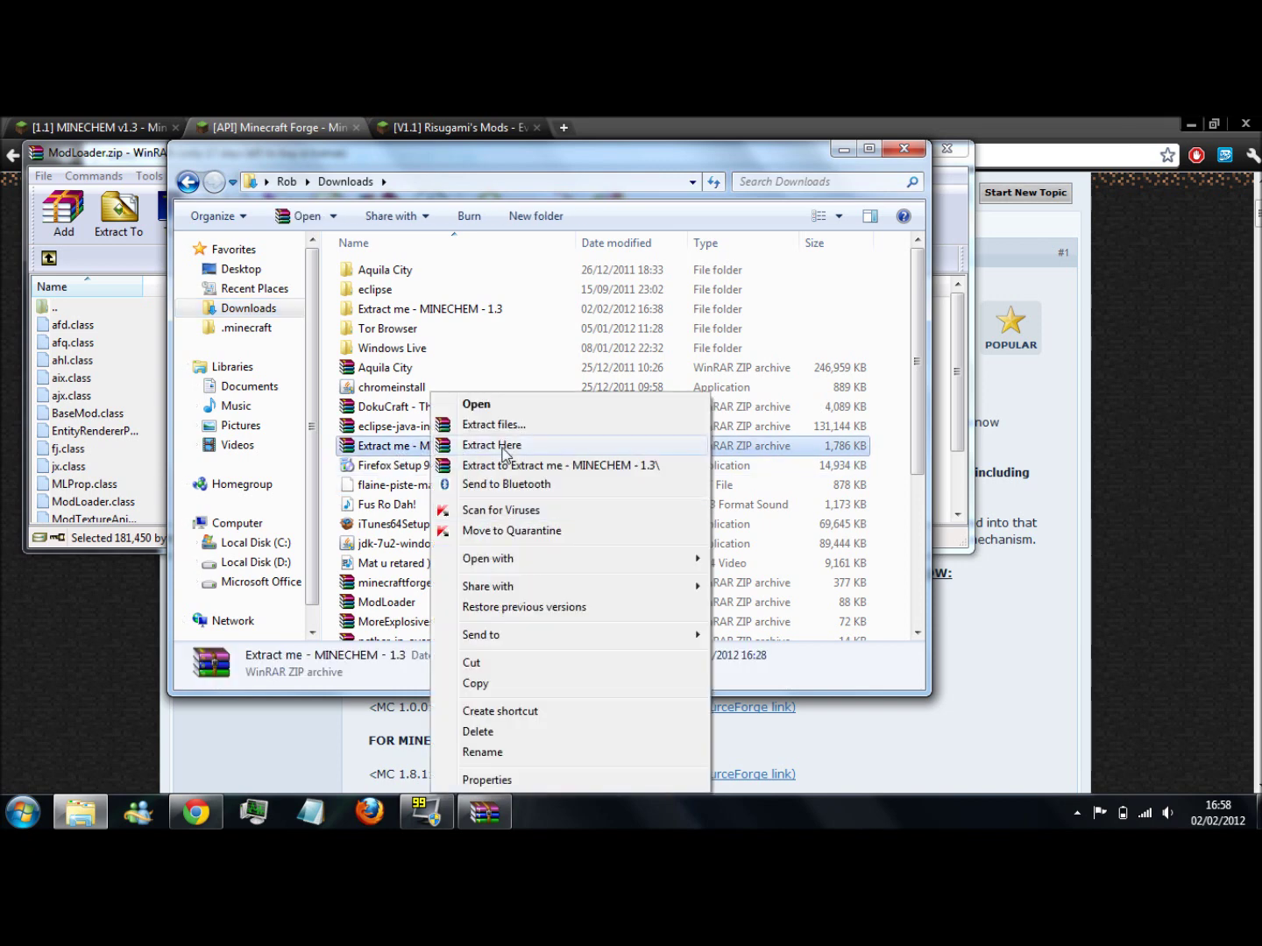
click(483, 429)
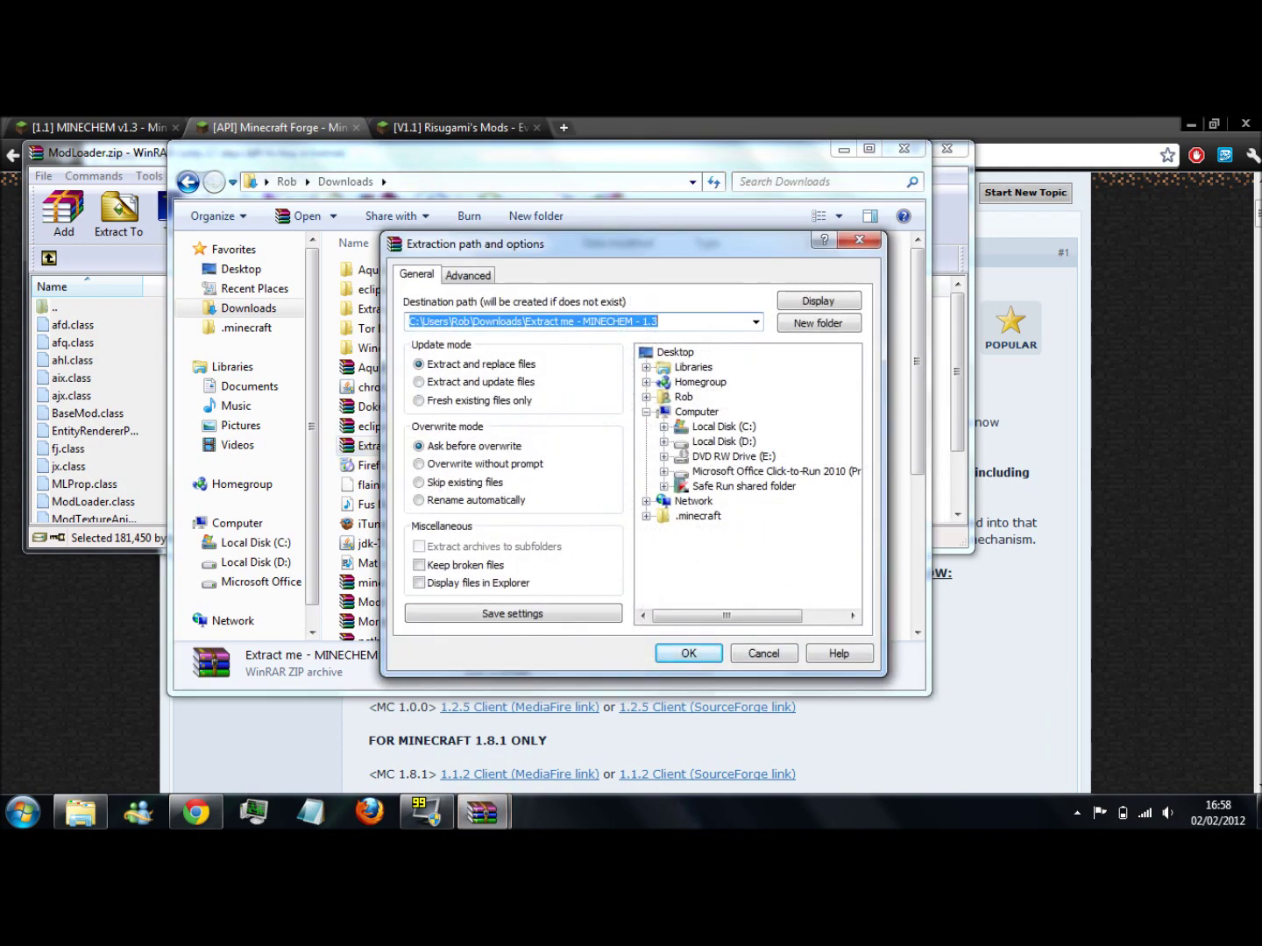
key(ctrl+v)
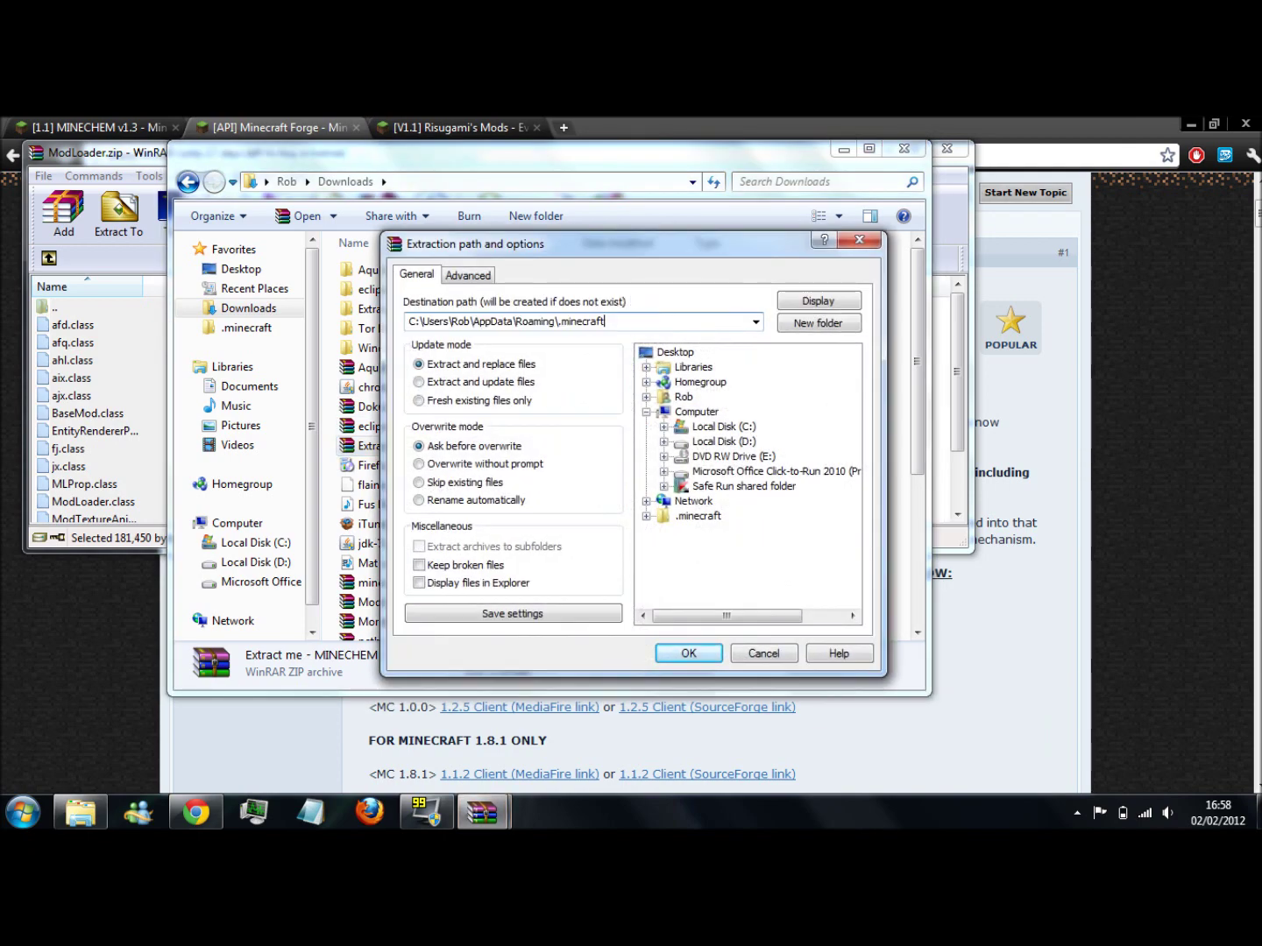
click(664, 650)
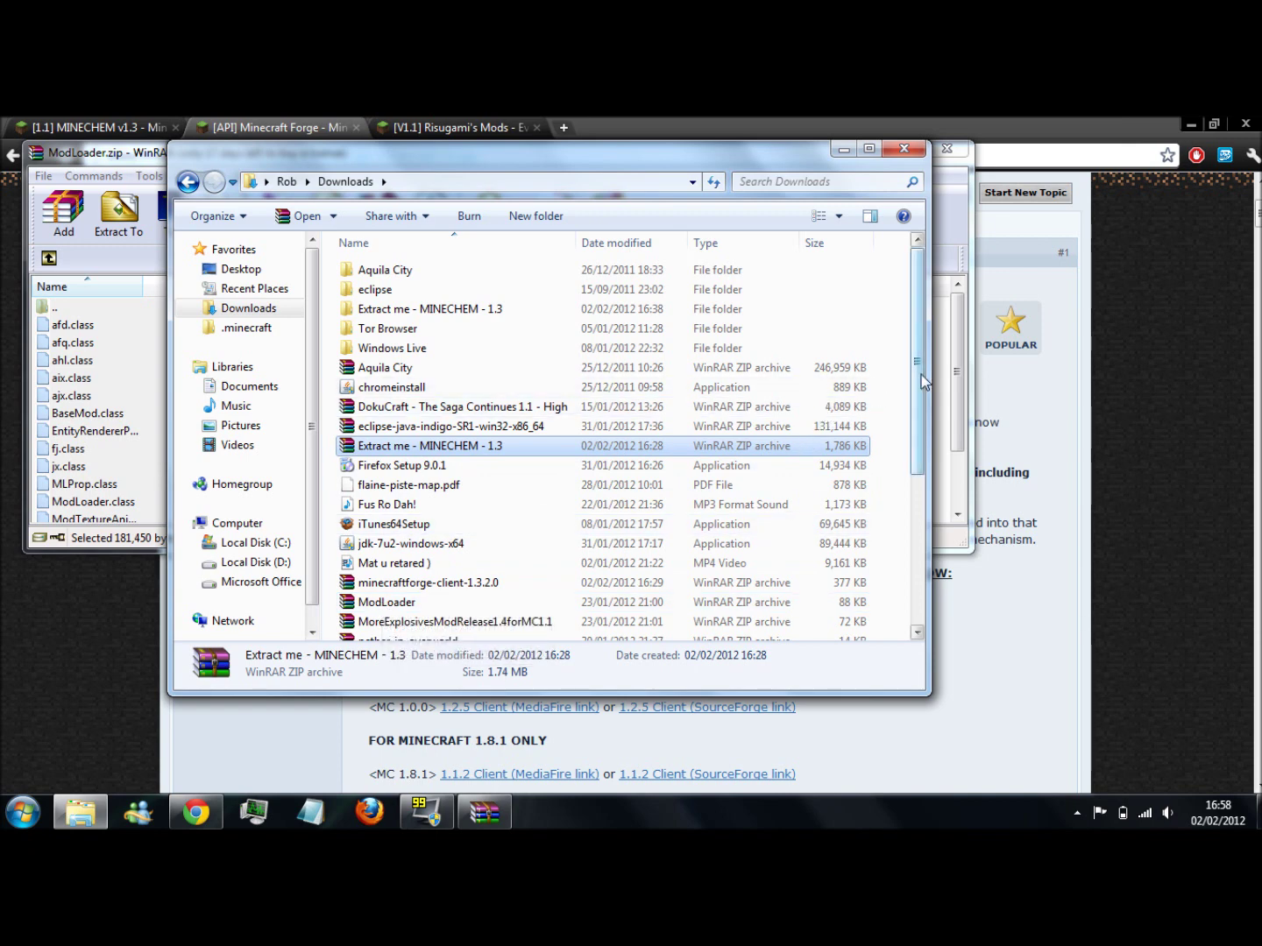
- Open the TooManyItems2012_01_12 zip from Downloads with WinRAR archiver and select all of its contents
drag(919, 375, 917, 453)
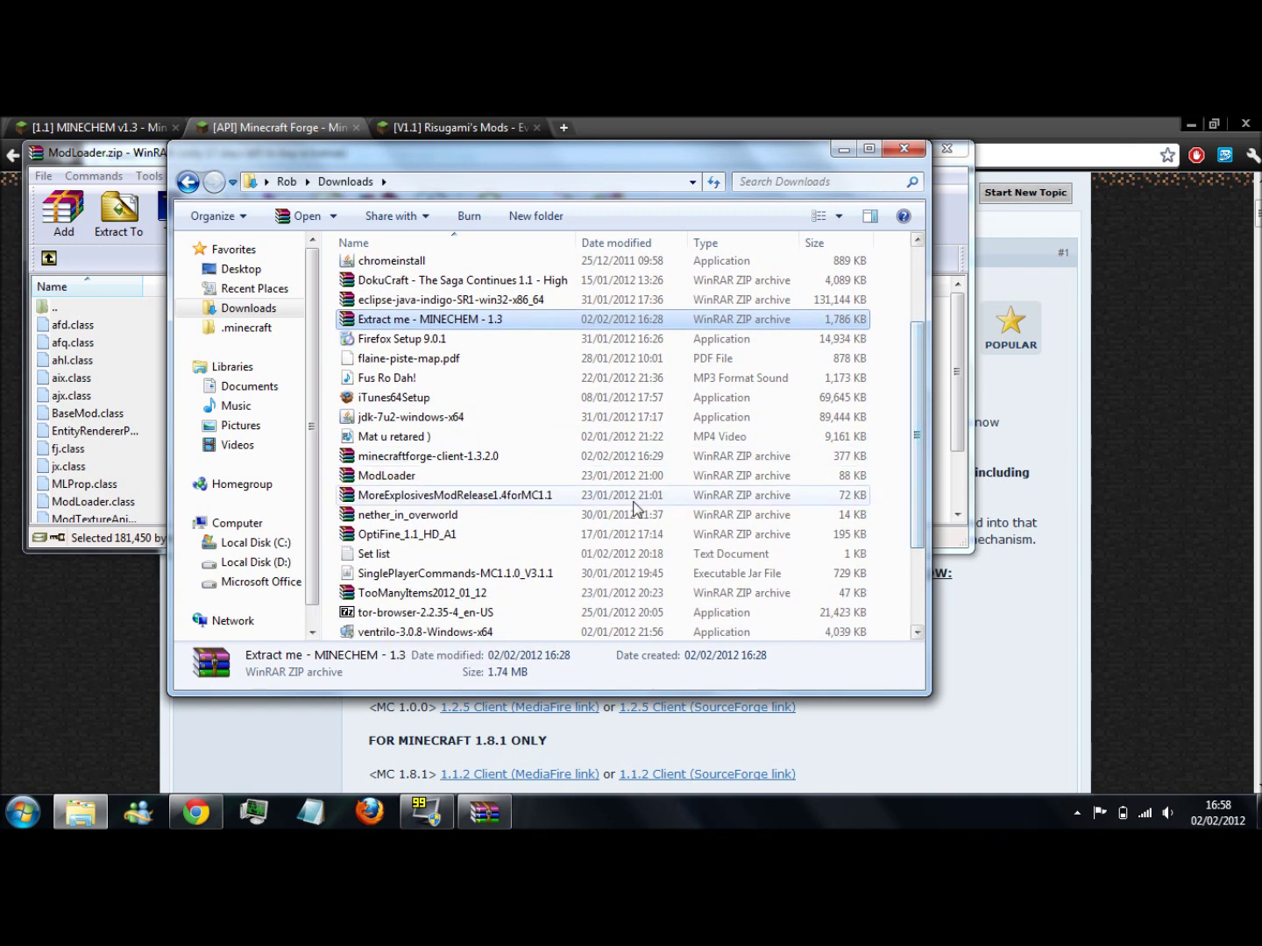
click(526, 595)
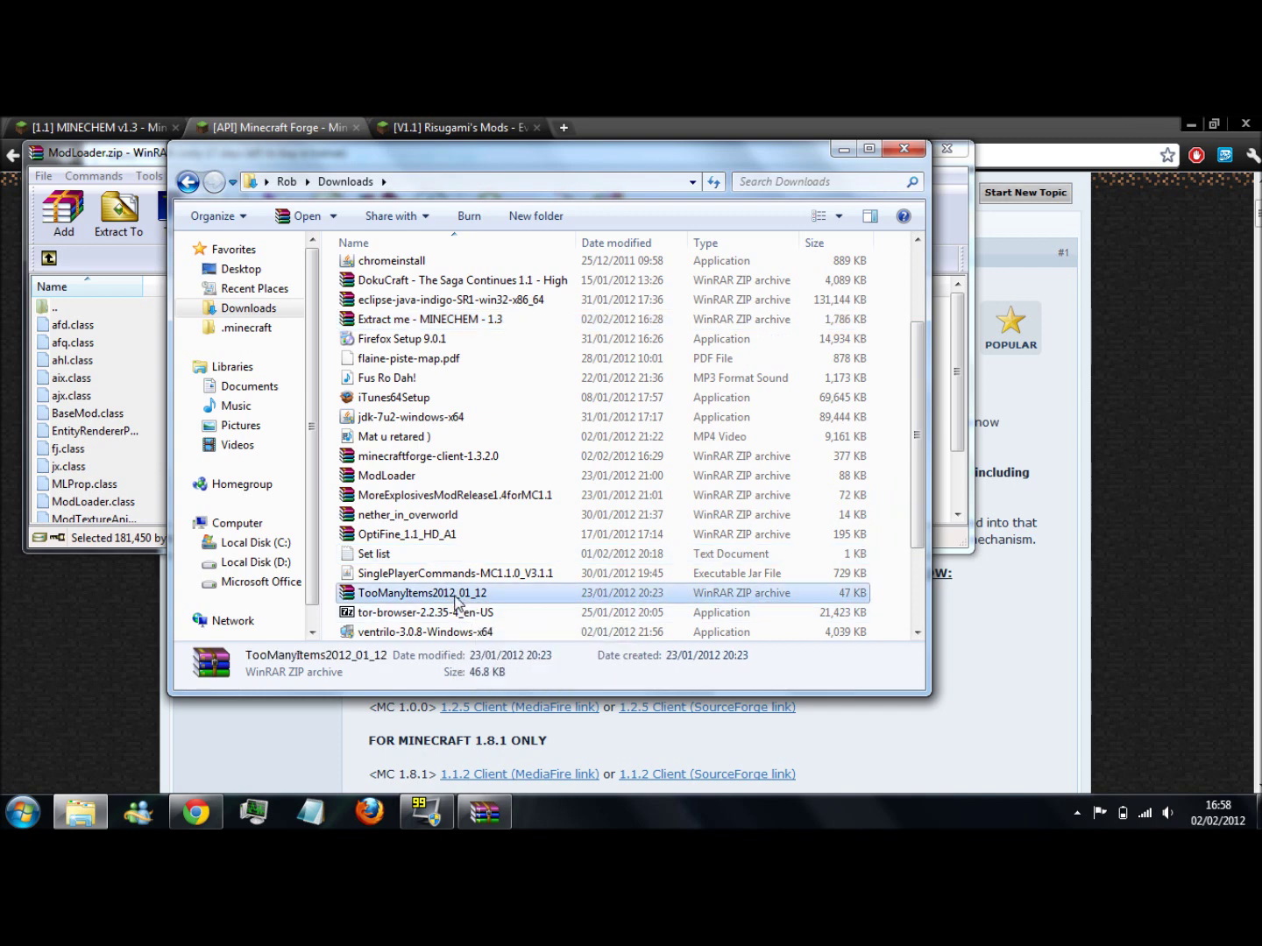
right_click(454, 601)
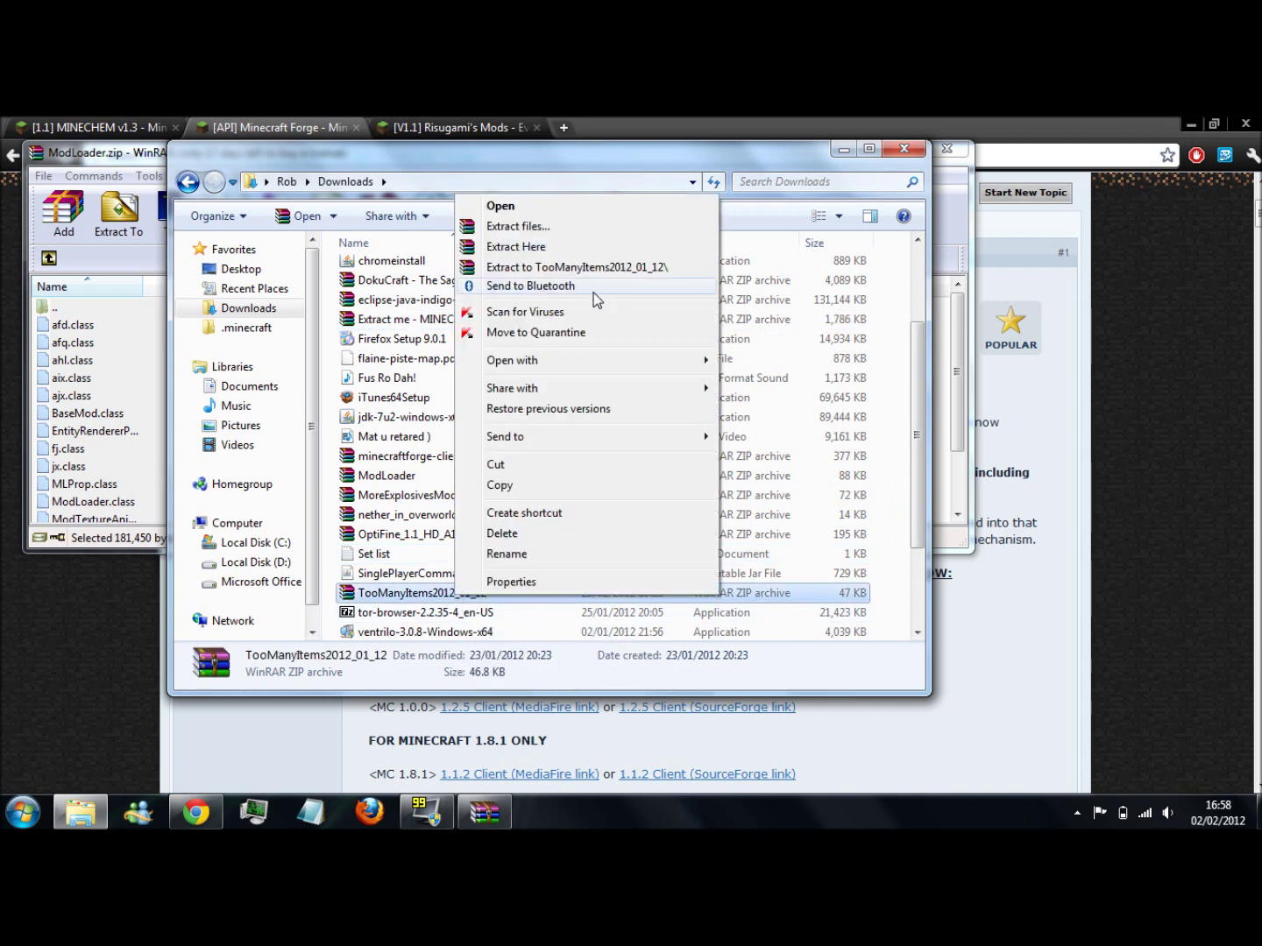
mouse_move(612, 360)
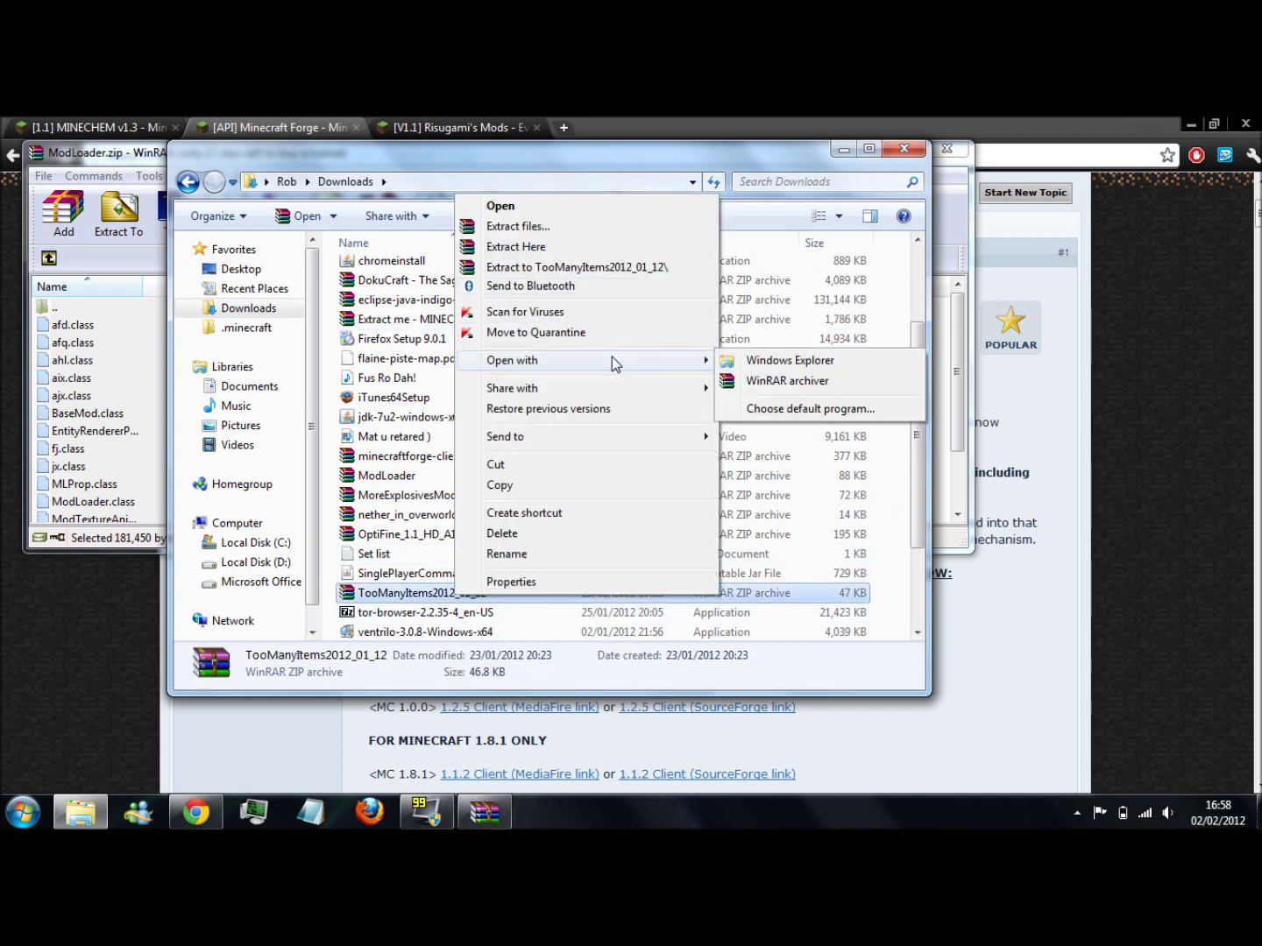
click(746, 358)
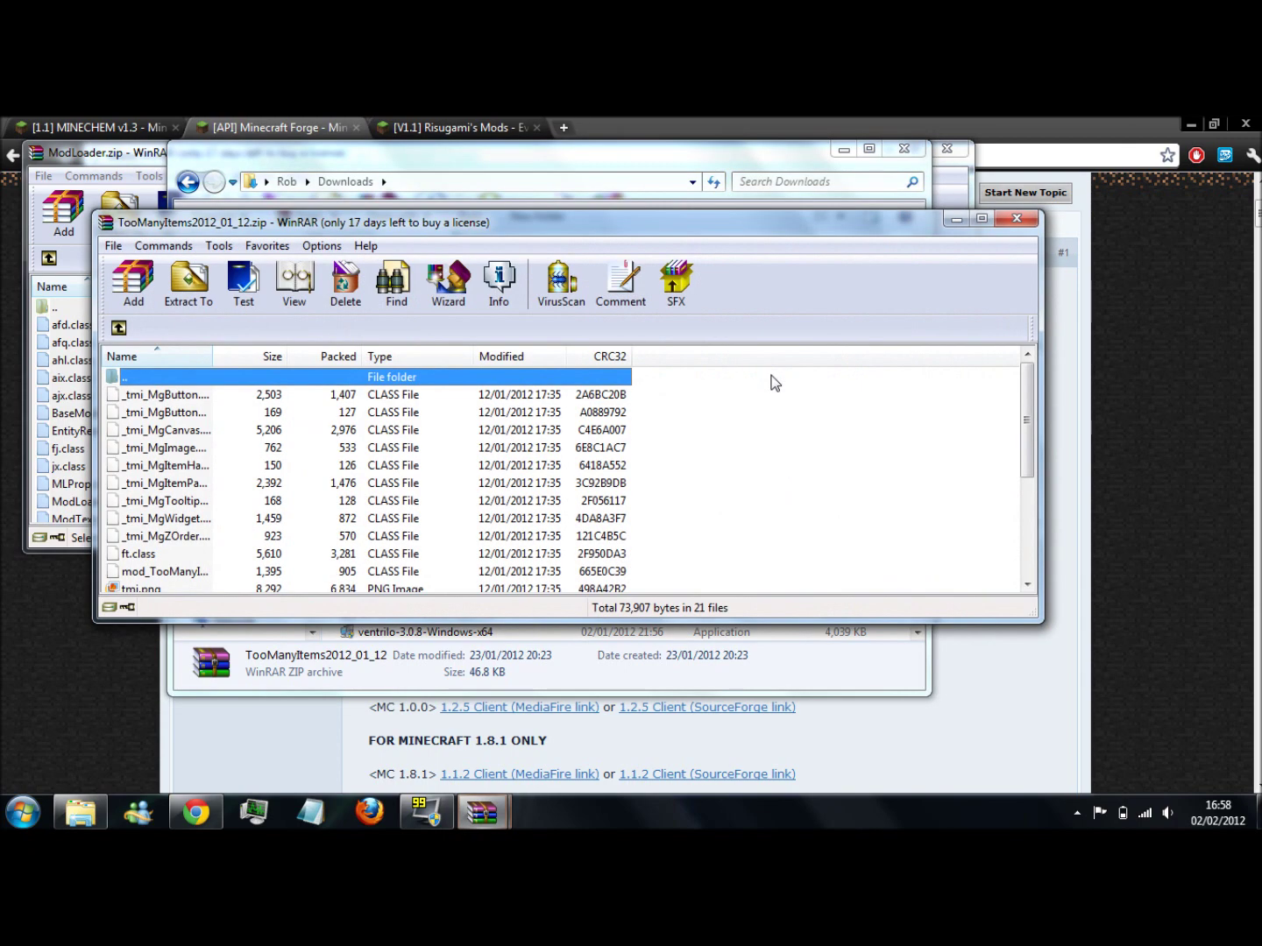
key(ctrl+a)
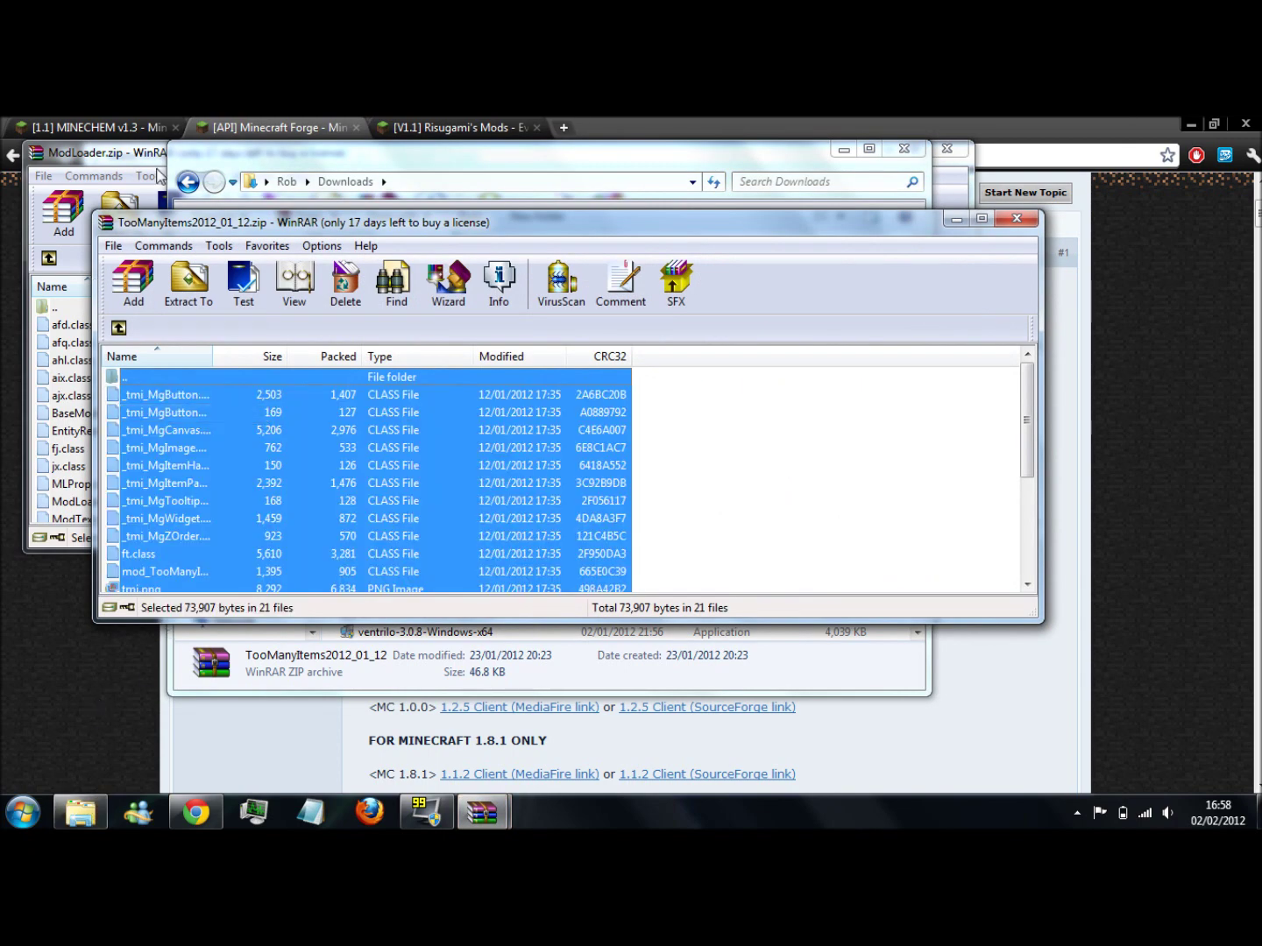
- Go to %appdata%, browse to .minecraft\bin and open the minecraft executable jar file with WinRAR archiver
click(404, 180)
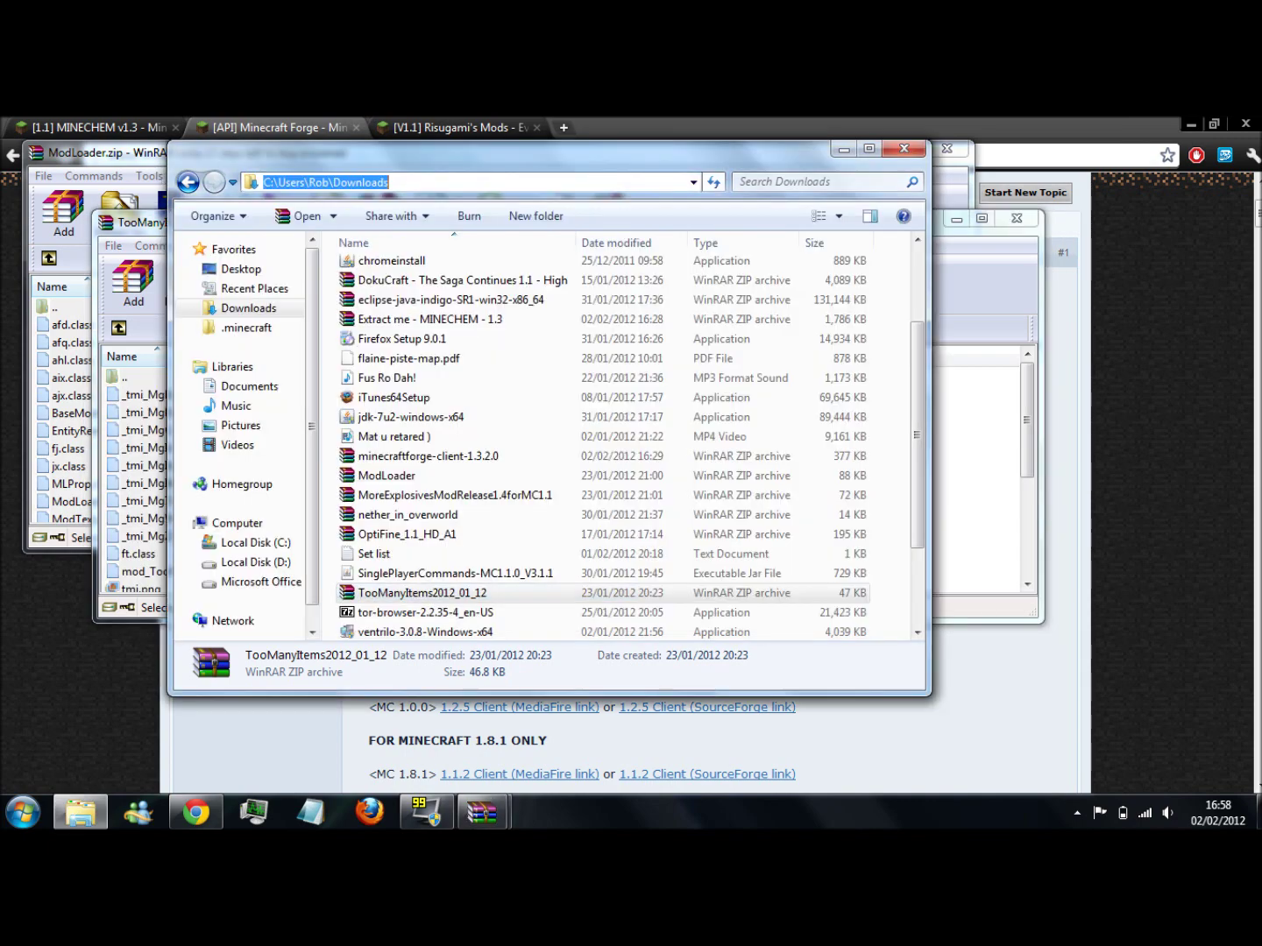
text(%appd)
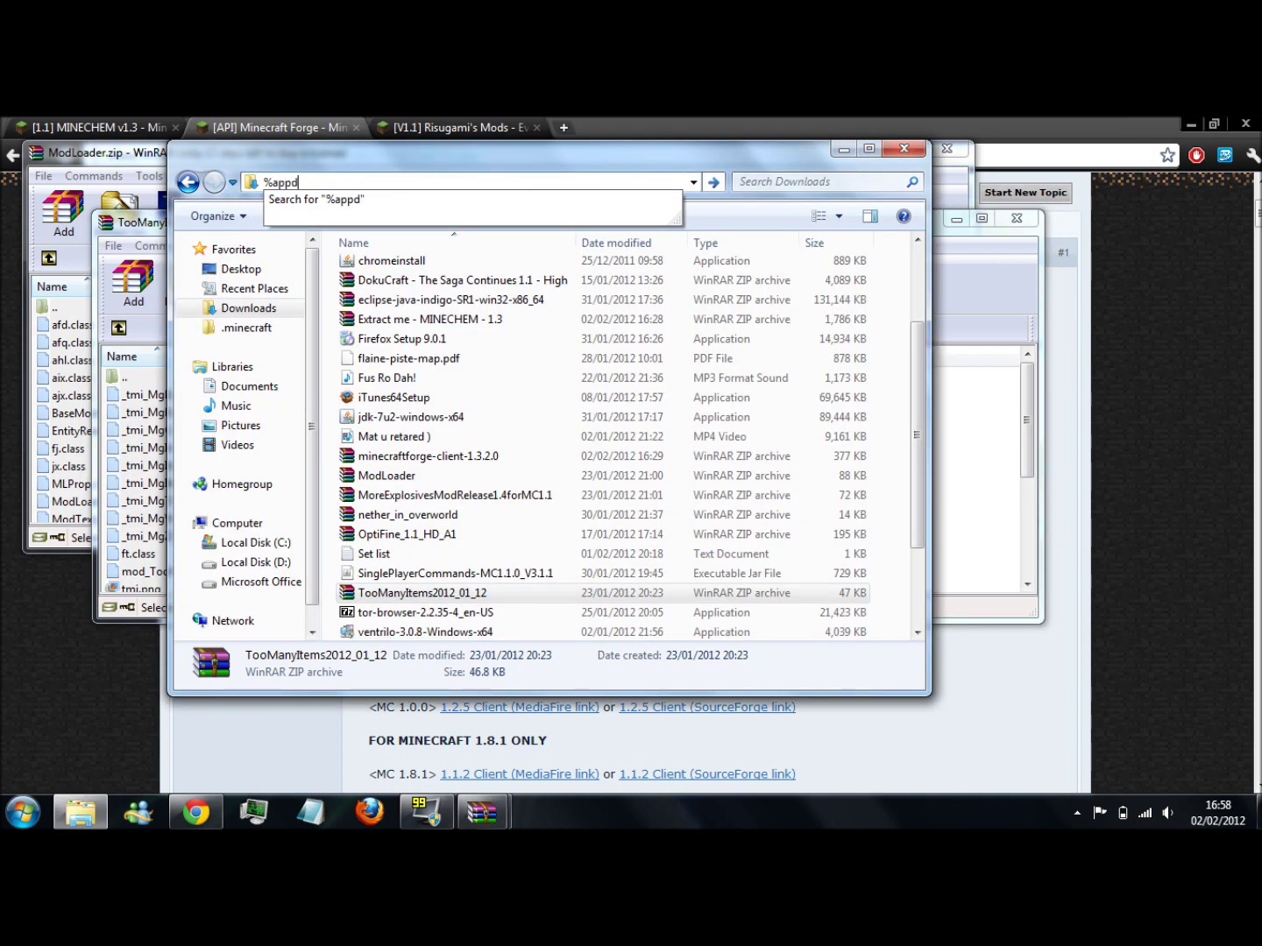
text(ata%)
key(Return)
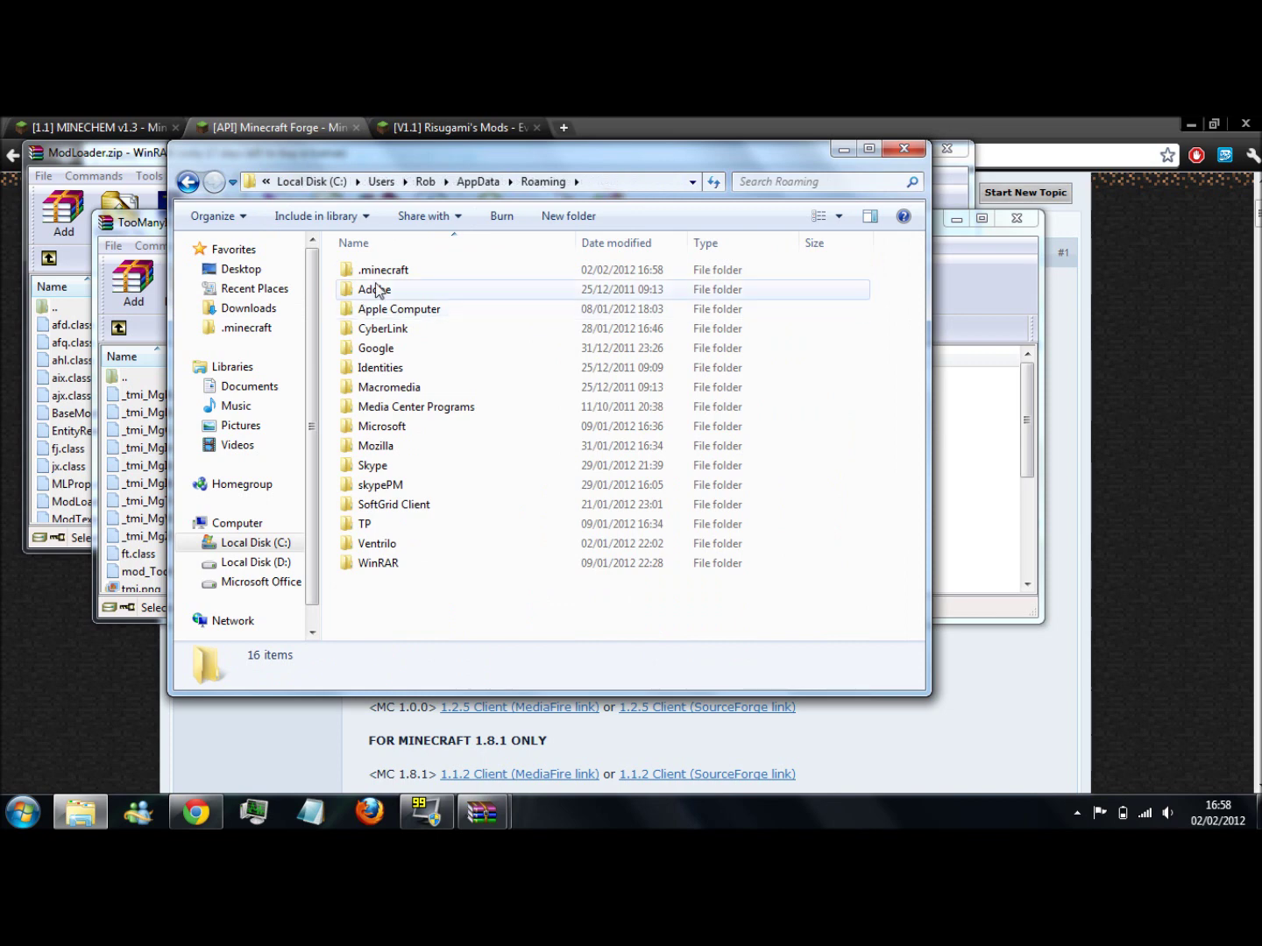
click(390, 273)
double_click(391, 272)
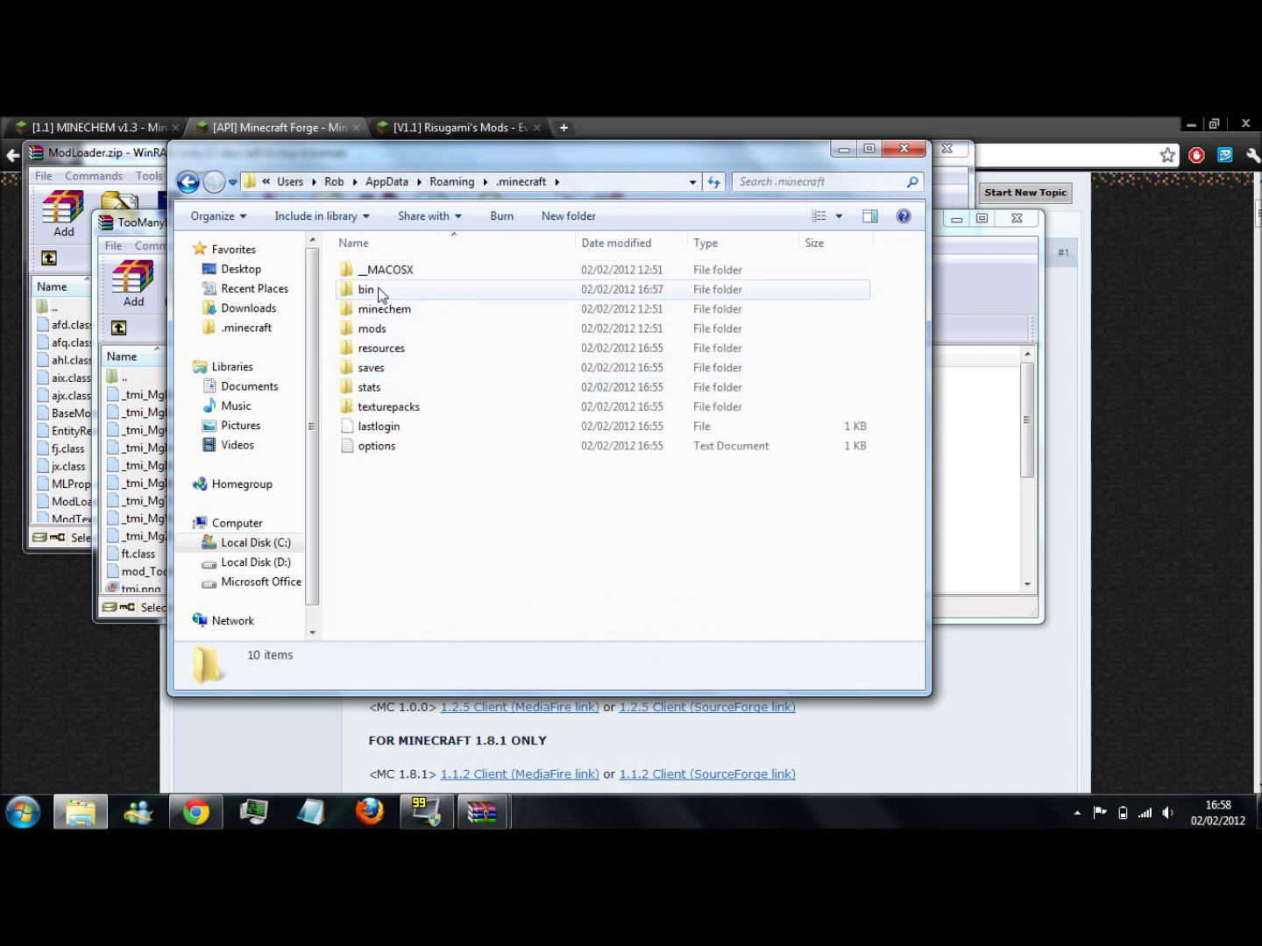
click(381, 294)
double_click(381, 293)
right_click(383, 374)
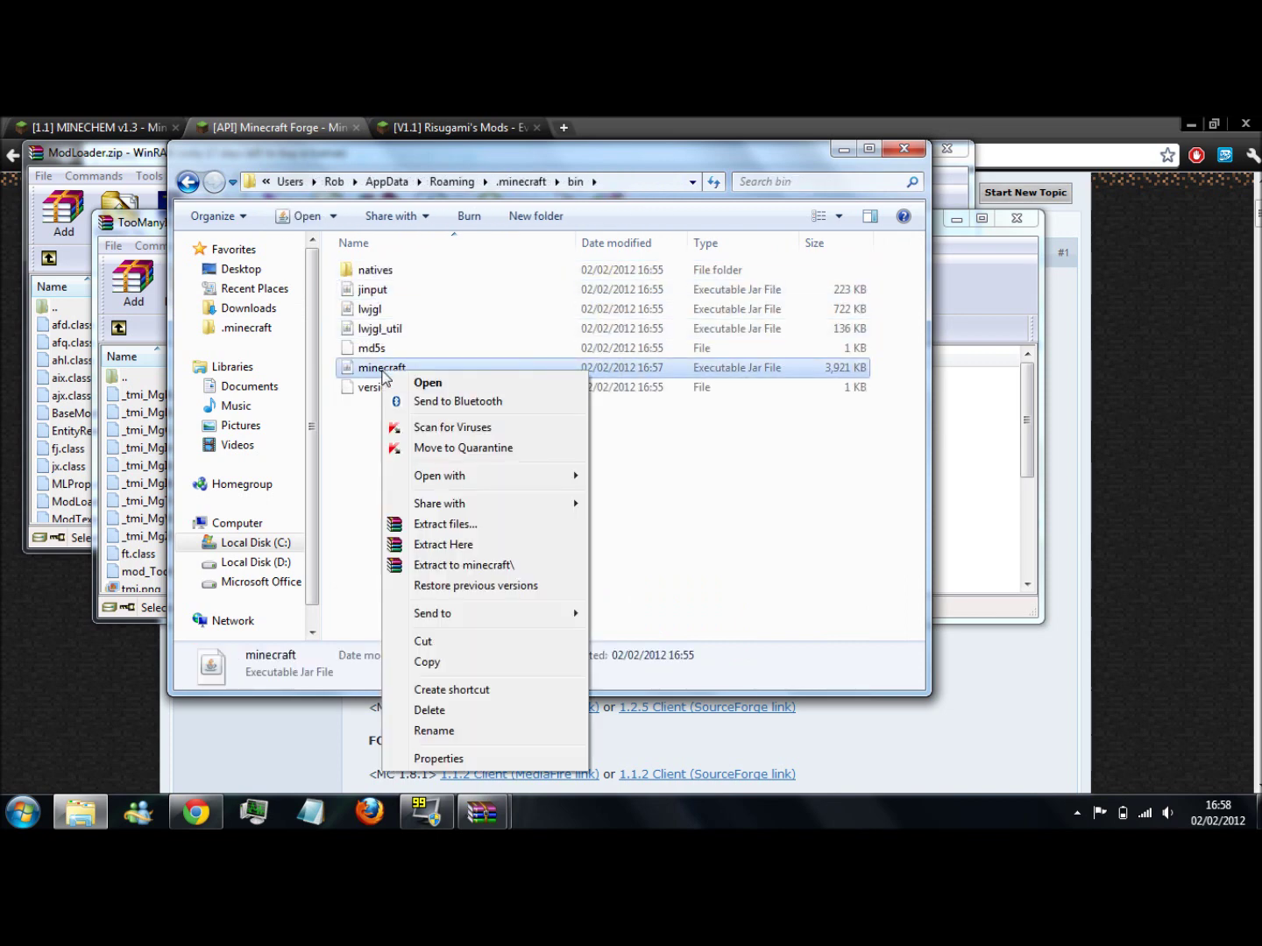
mouse_move(526, 477)
click(634, 497)
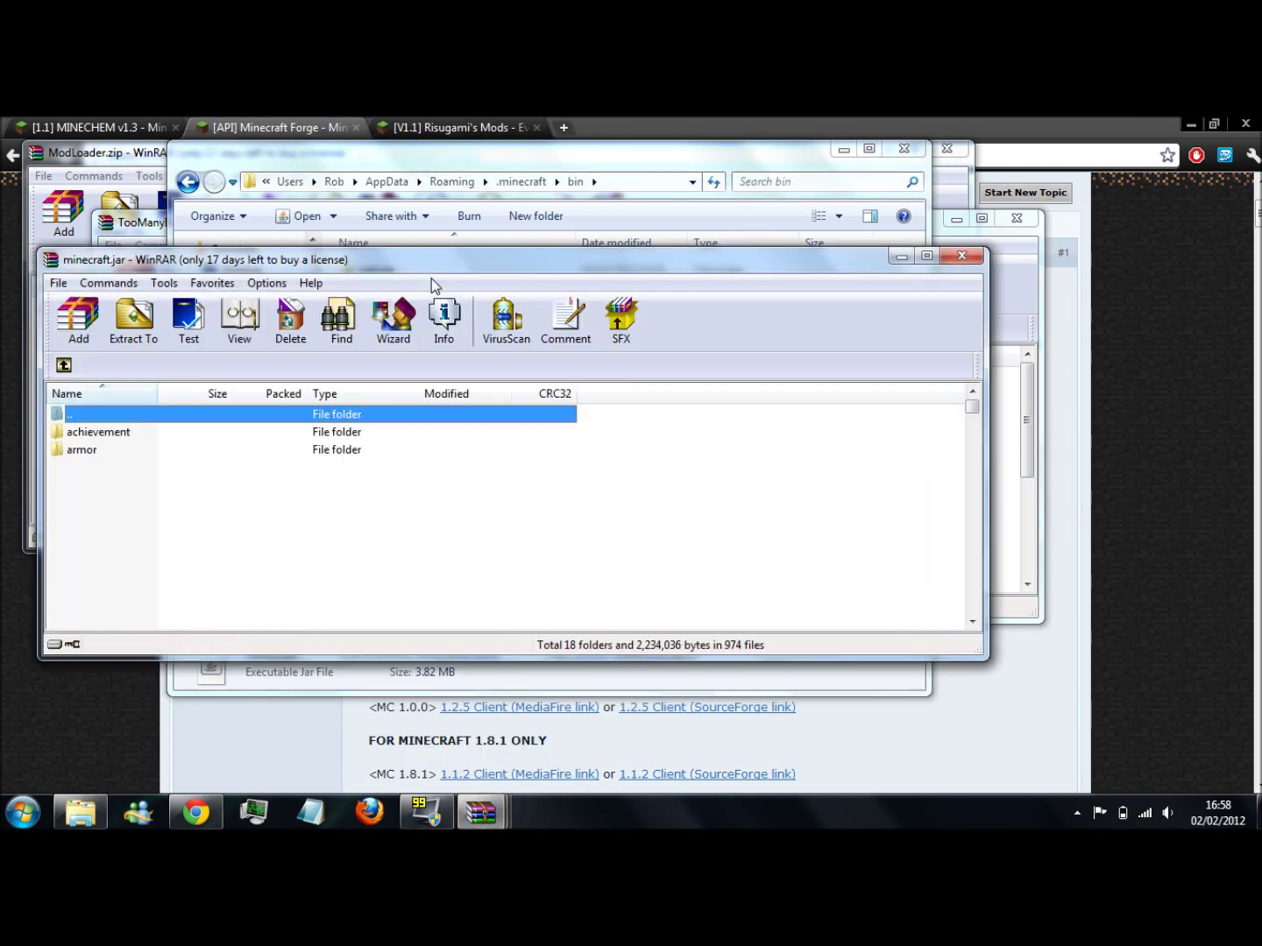
- Add all the selected TooManyItems2012_01_12.zip files to minecraft.jar, using the Add and replace files update mode
drag(438, 263, 698, 275)
click(129, 219)
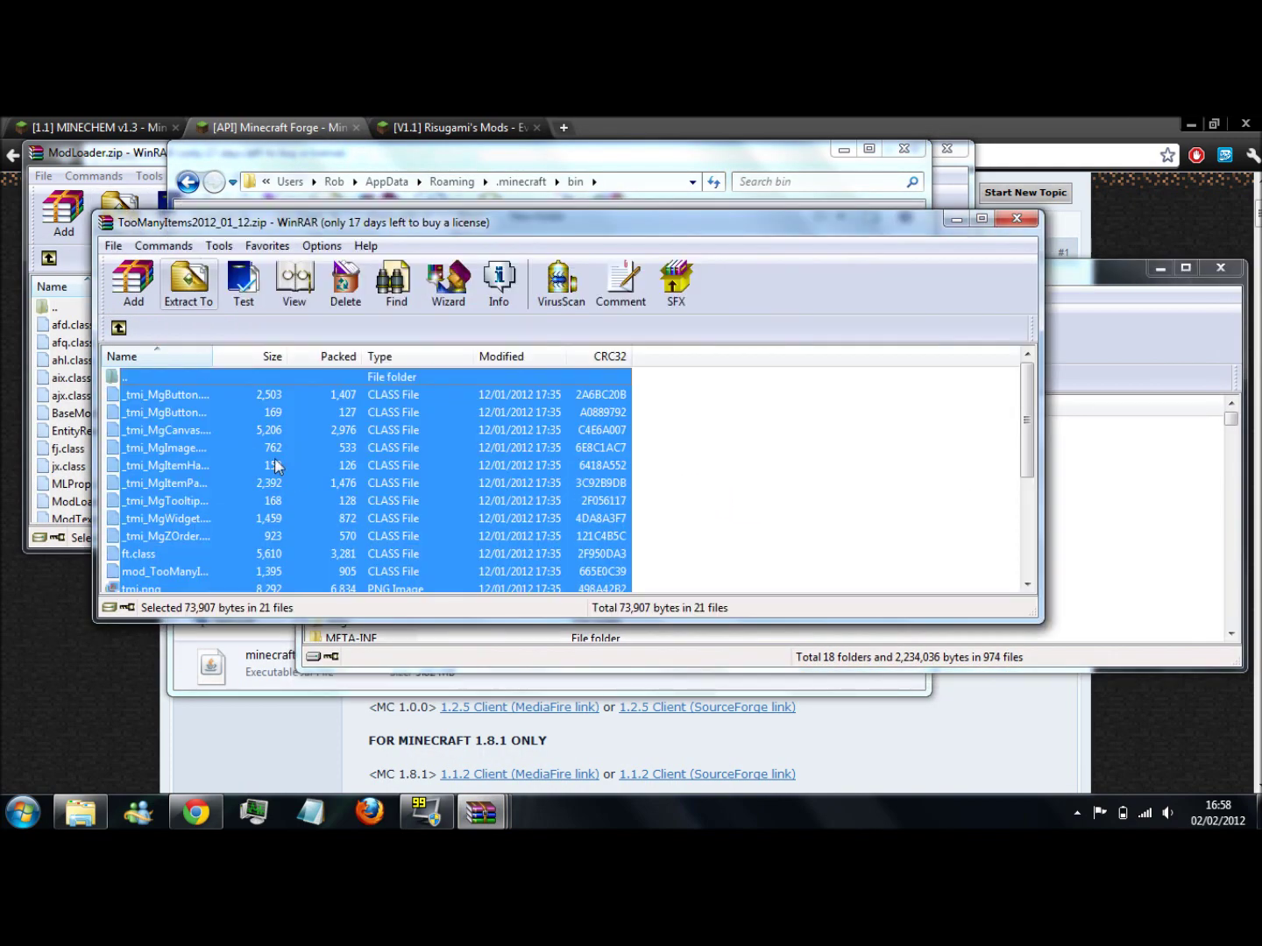
drag(386, 485, 1159, 524)
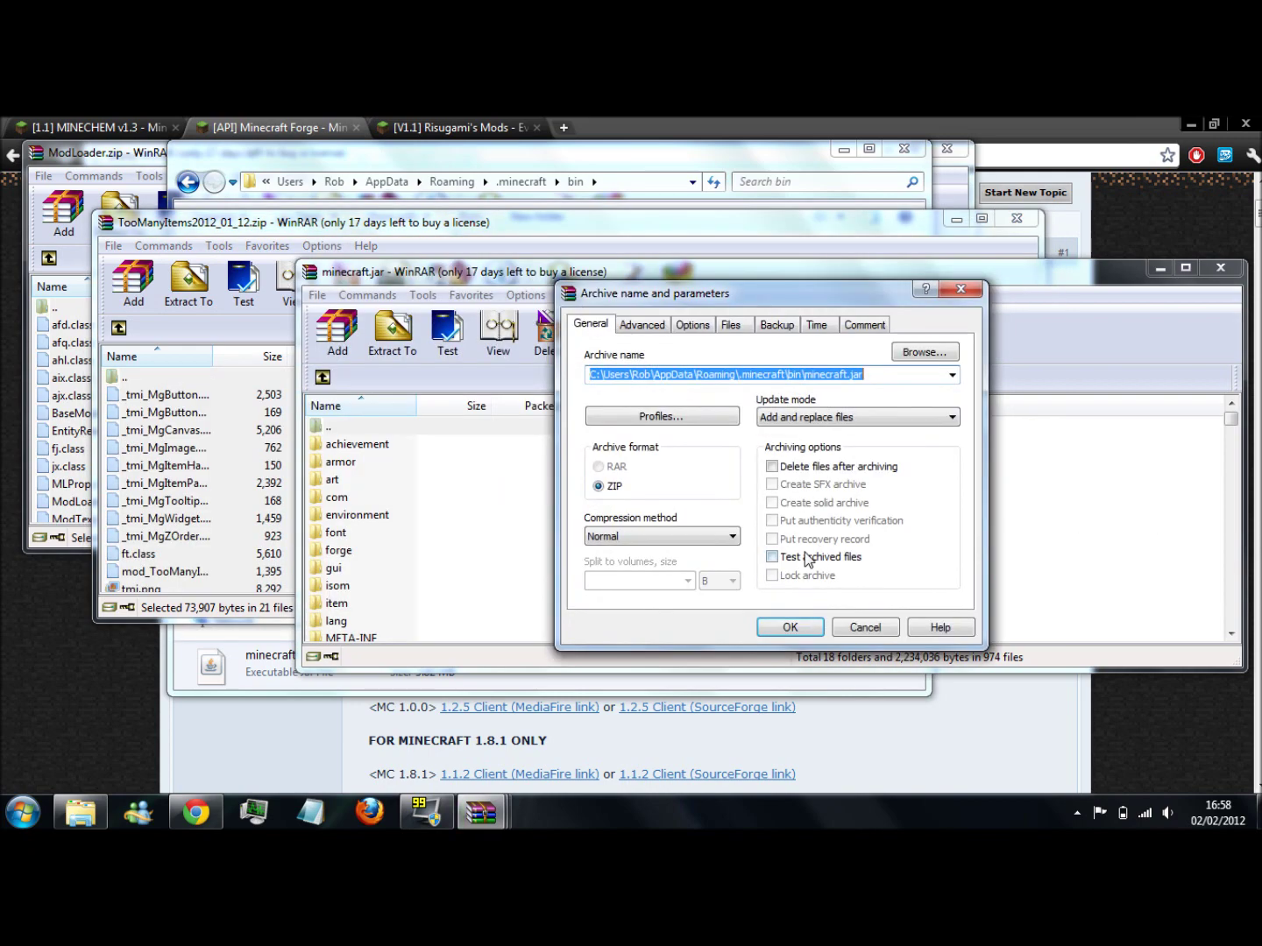
click(788, 627)
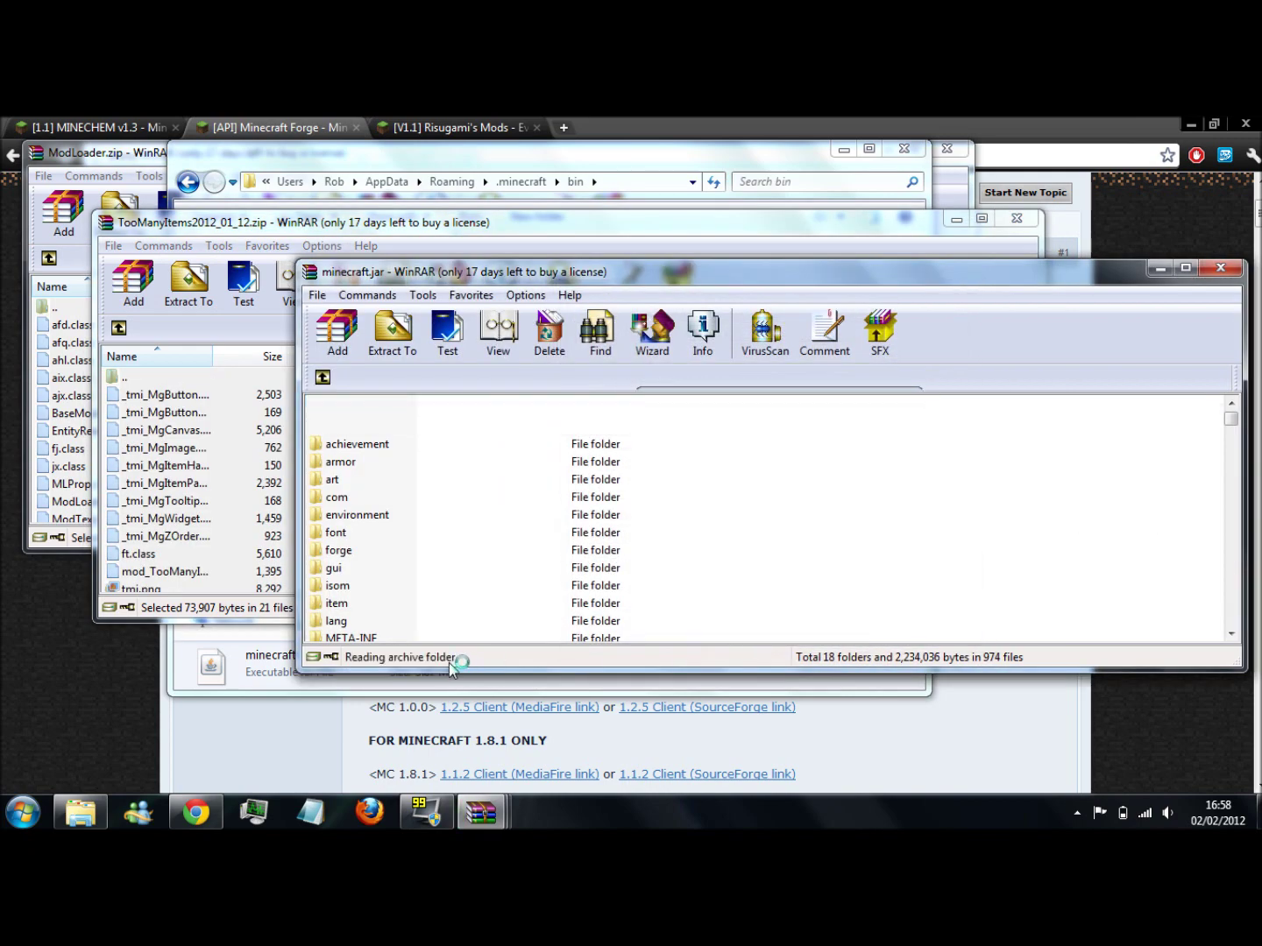
- Delete the META-INF folder from minecraft.jar
click(359, 638)
key(Delete)
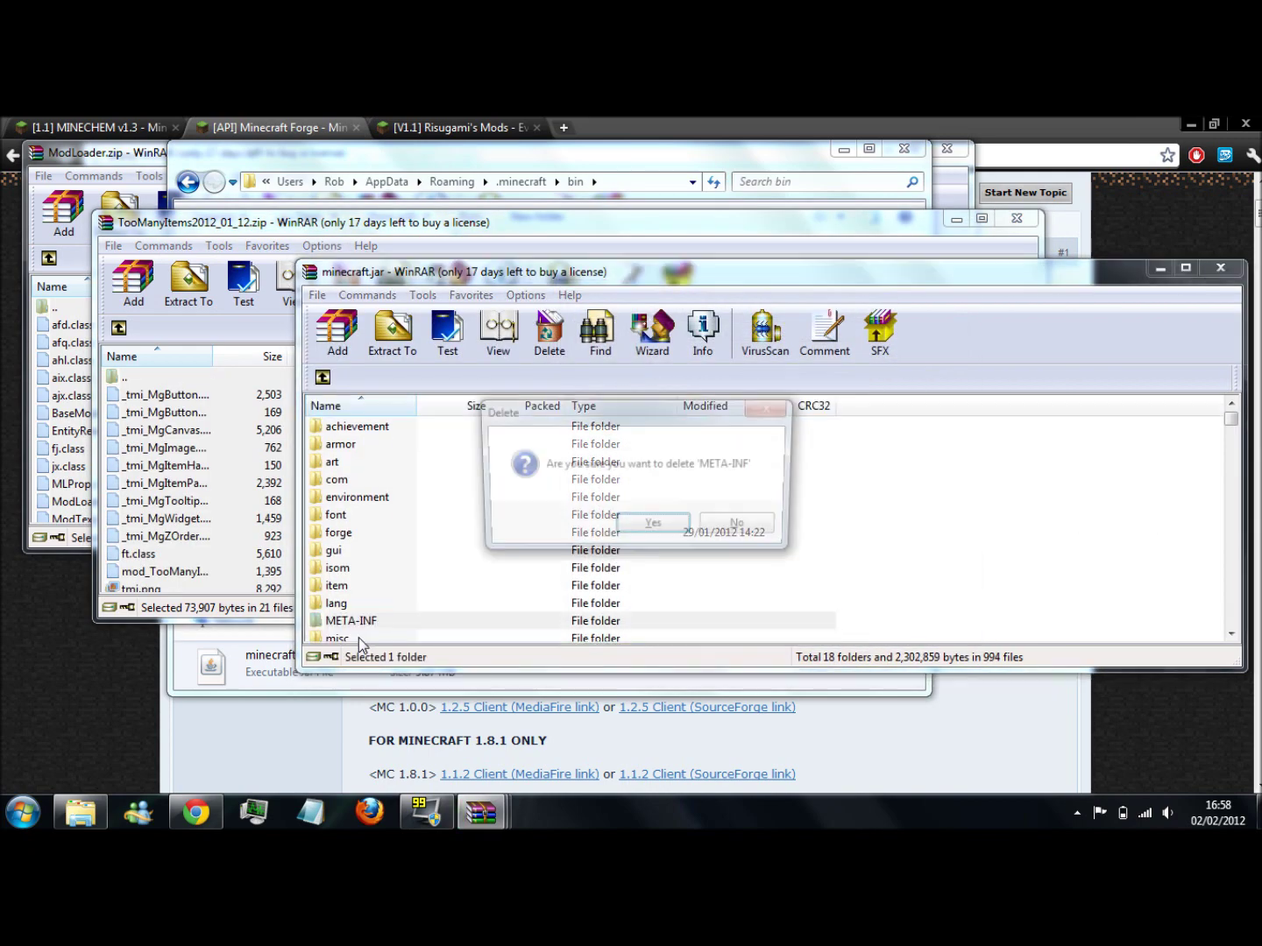
key(Return)
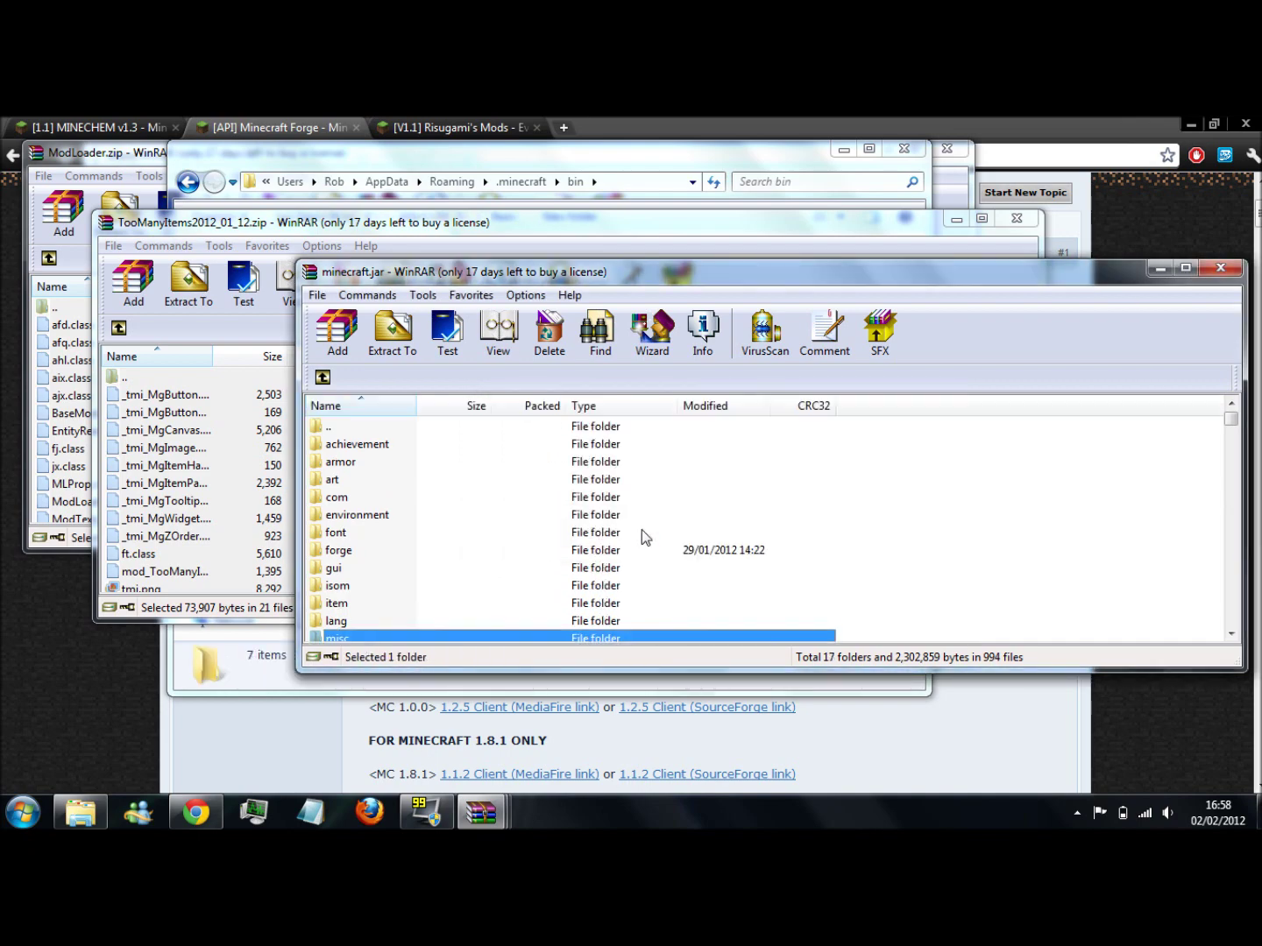
- Minimize the browser, then close the bin folder window and the ModLoader and TooManyItems archives
click(1180, 122)
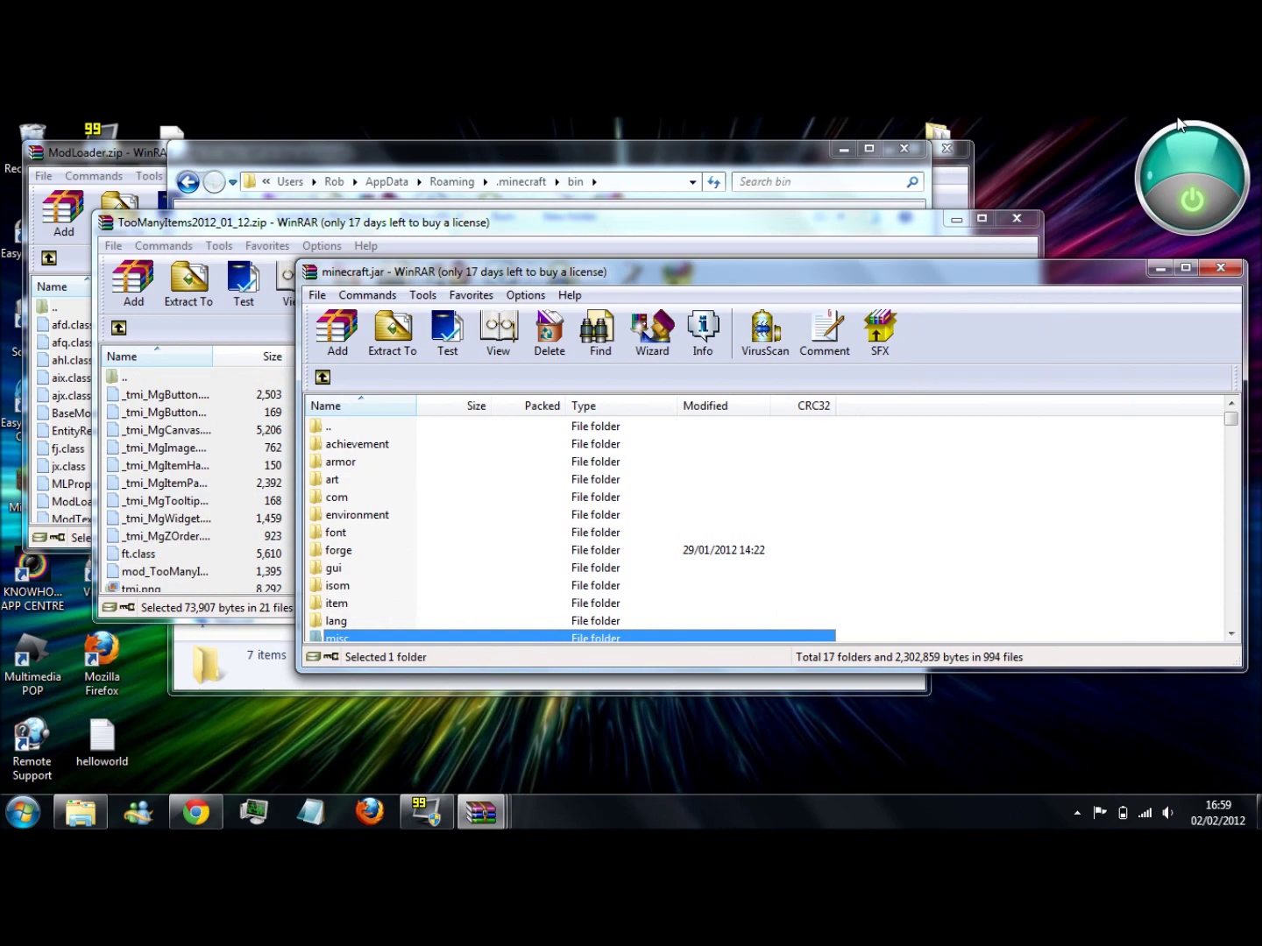
click(879, 164)
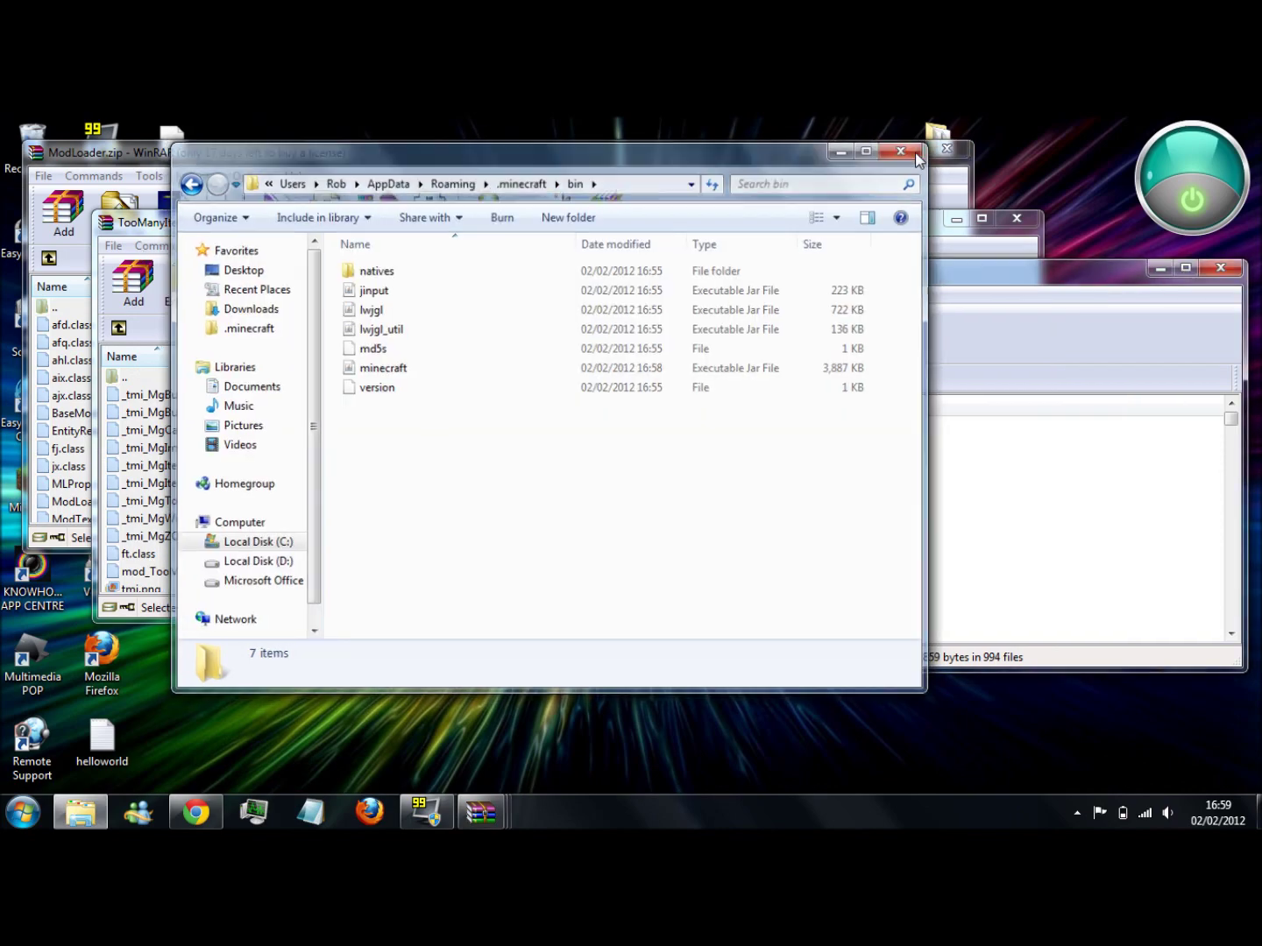
click(959, 180)
key(alt+F4)
click(1015, 224)
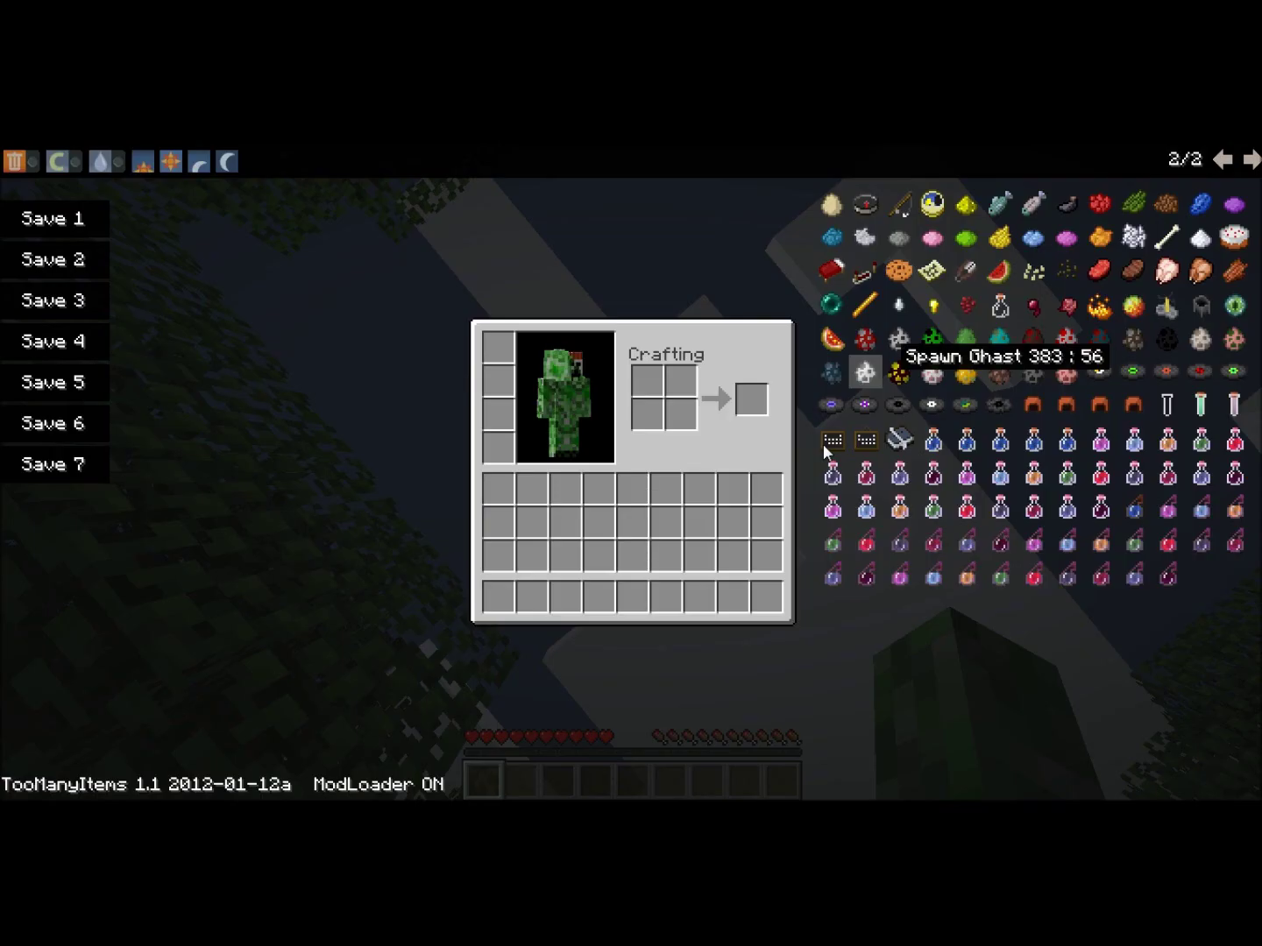